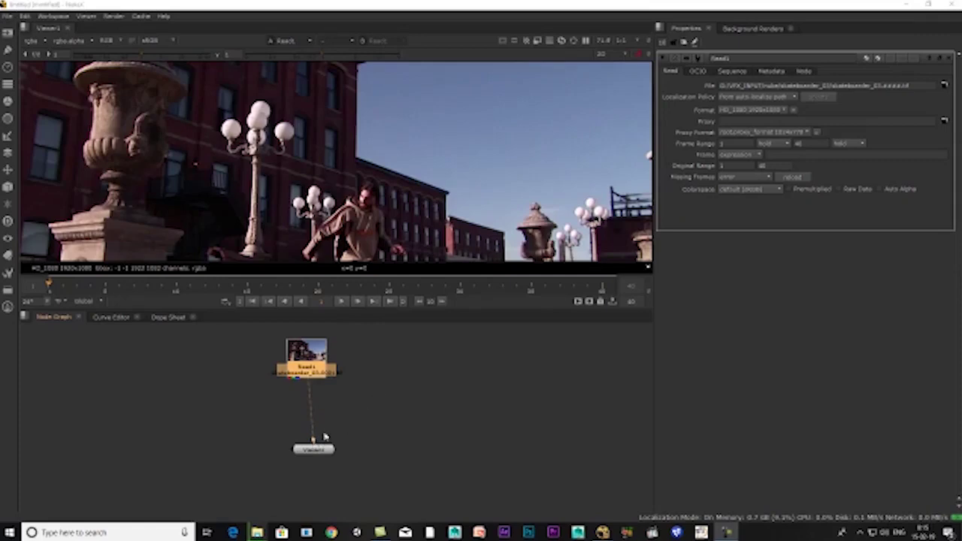
- Move the Read1 node aside, disconnecting it from Viewer1
left_click_drag(324, 436, 348, 386)
- Reconnect Viewer1 to Read1 so the skateboarder footage shows in the viewer
left_click_drag(308, 361, 366, 370)
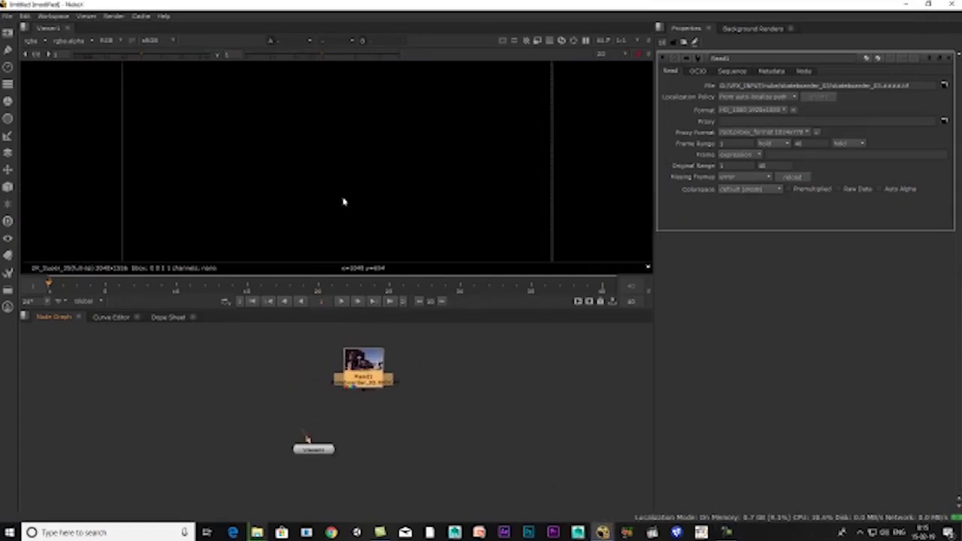
scroll(342, 201, "down", 2)
scroll(358, 163, "down", 1)
scroll(367, 214, "down", 2)
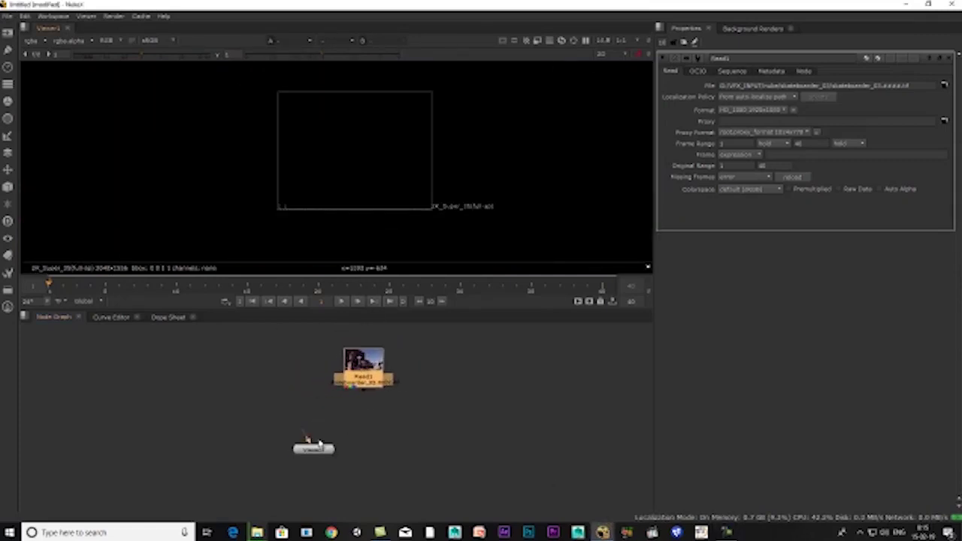
left_click_drag(307, 439, 366, 374)
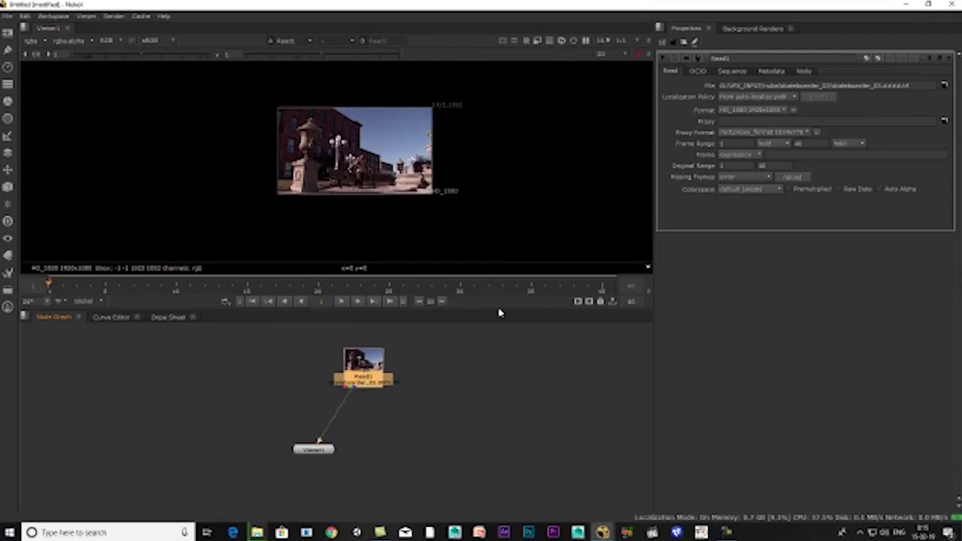
- Set Read1's proxy format to HD_1080 1920x1080
left_click(751, 132)
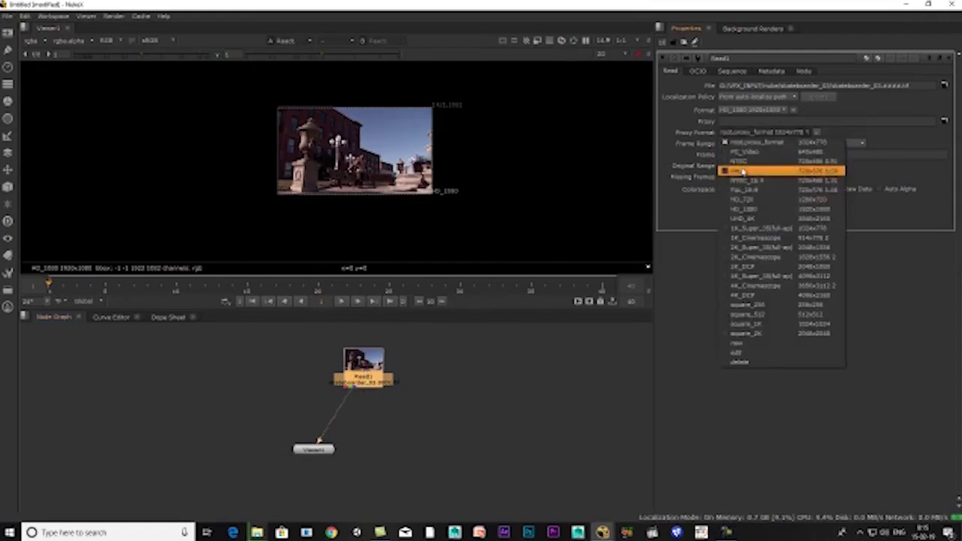
left_click(744, 197)
middle_click_drag(438, 248, 496, 183)
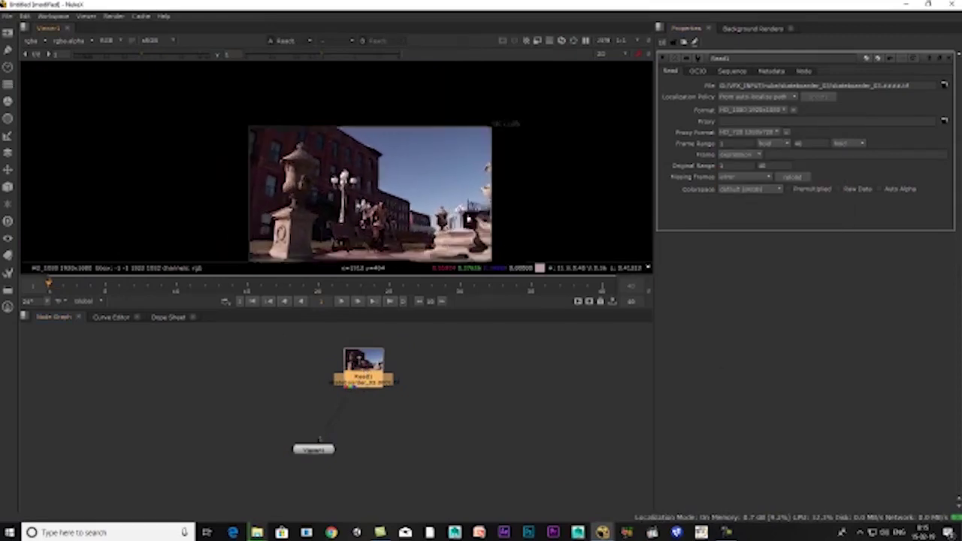
left_click(755, 133)
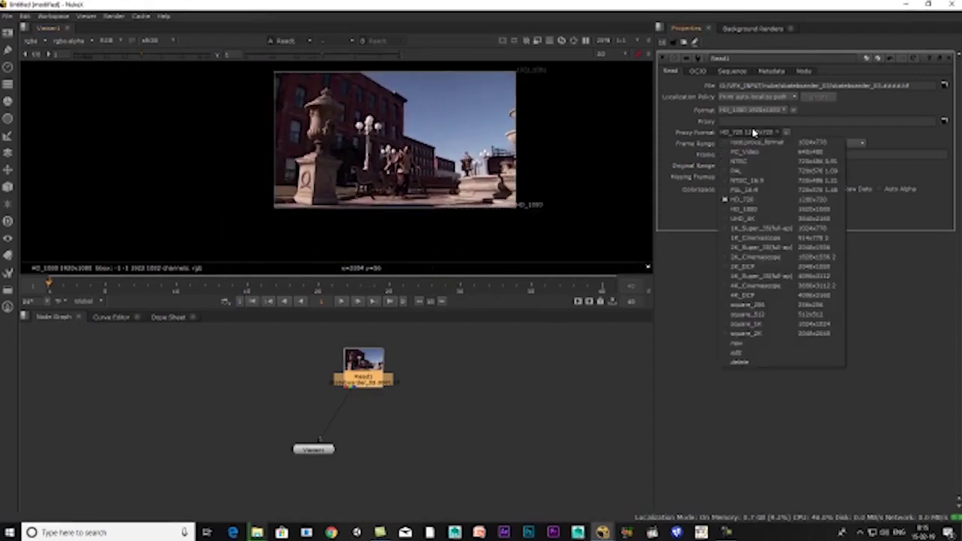
left_click(761, 208)
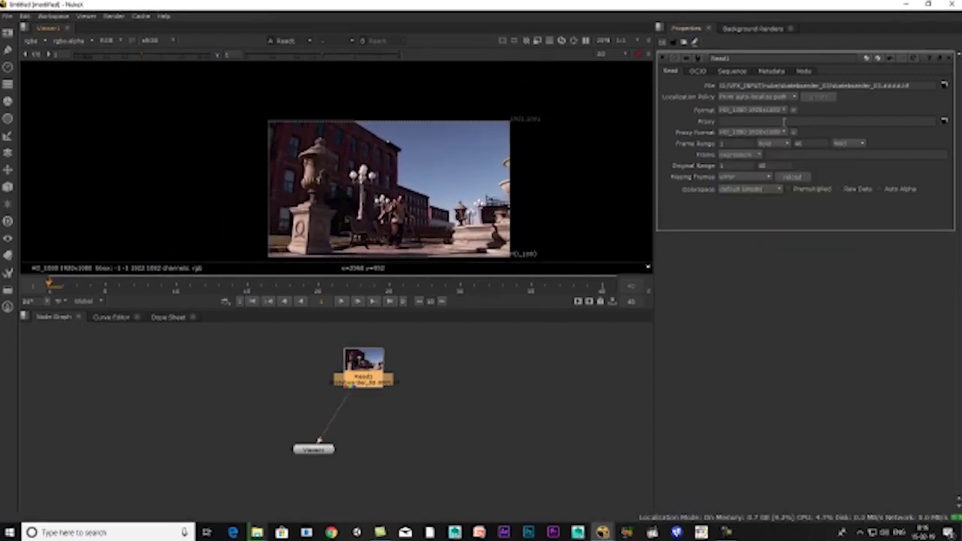
- Play the skateboarder clip forward, then stop playback
middle_click_drag(374, 470, 418, 469)
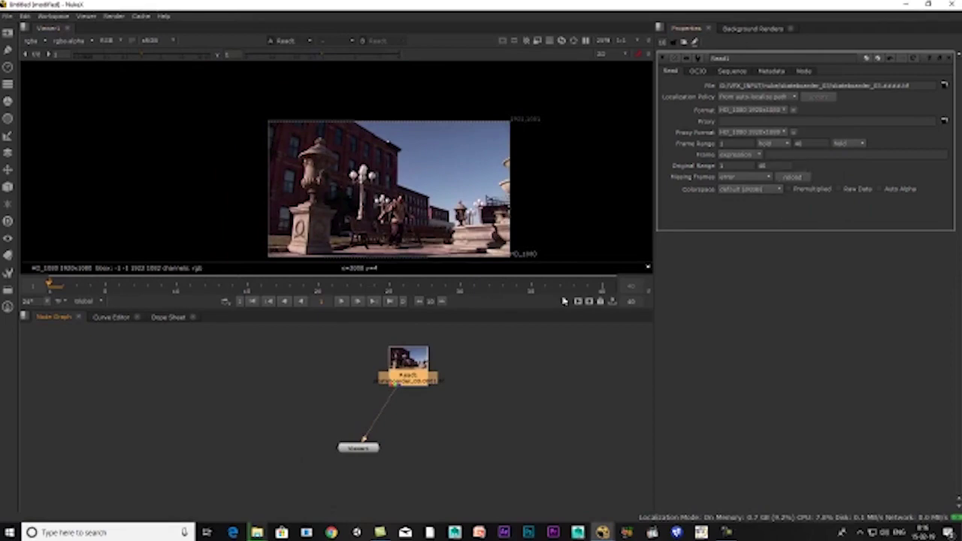
left_click(348, 301)
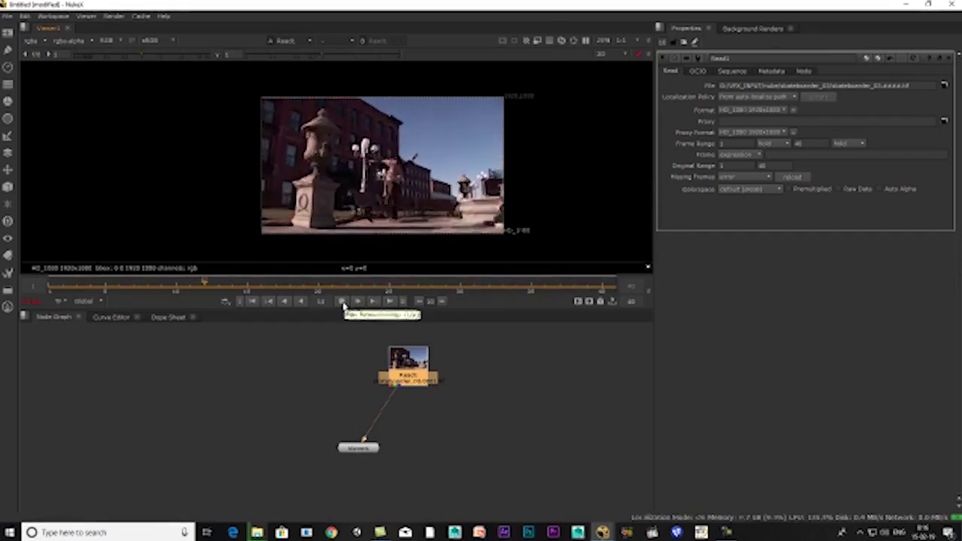
left_click(342, 302)
- Add a Tracker node (Tracker1) between Read1 and the Viewer
key("Tab")
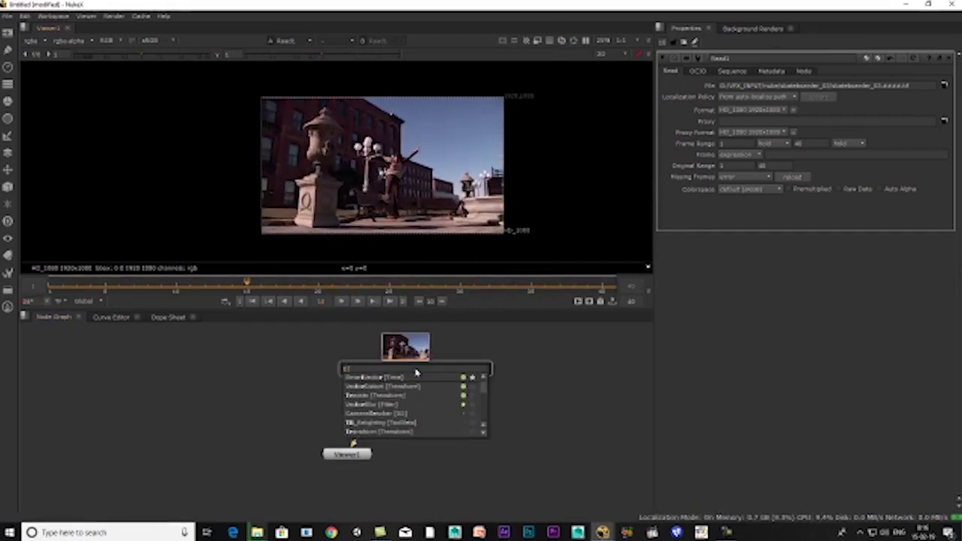
type("tracker")
key("Return")
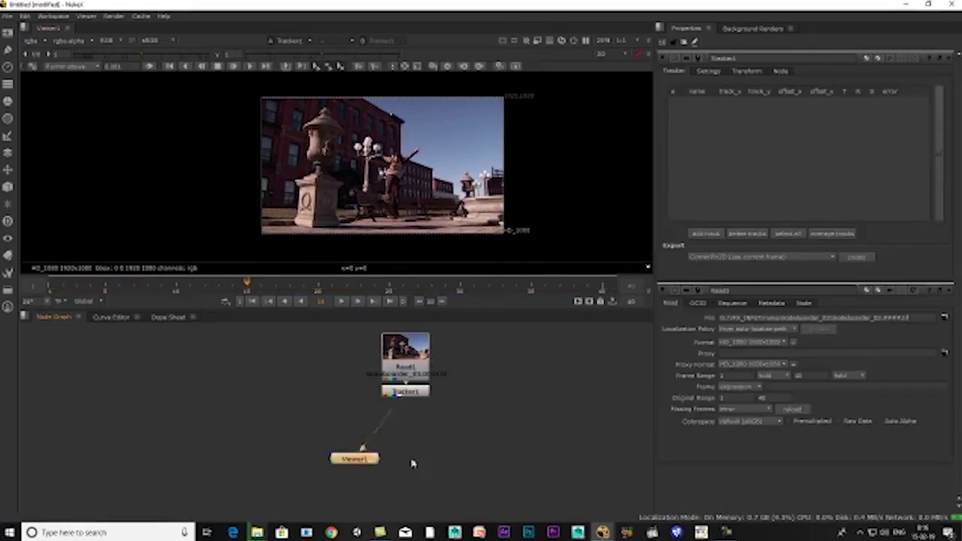
key("l")
left_click(412, 396)
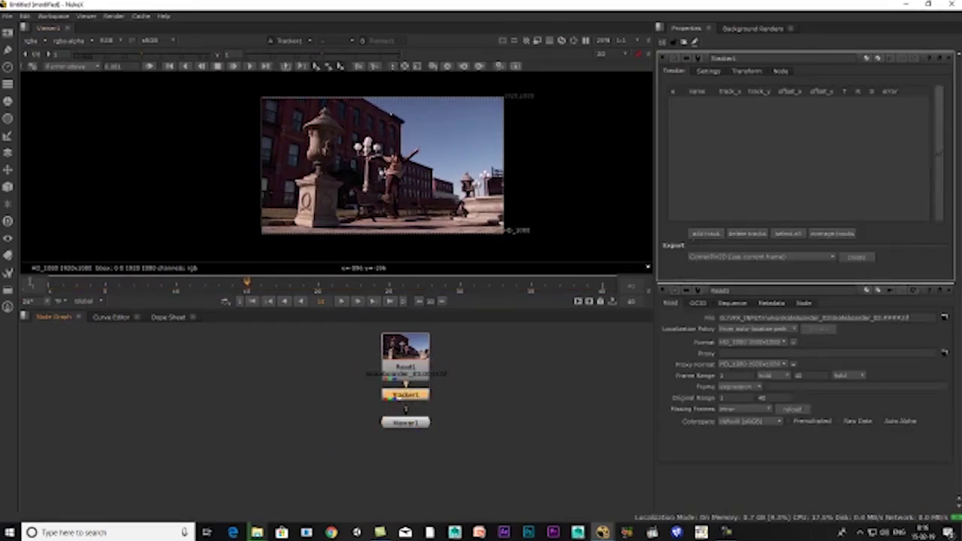
- From frame 1, add a track on the skater's face and track it forward
left_click(59, 287)
left_click(705, 234)
scroll(420, 180, "up", 2)
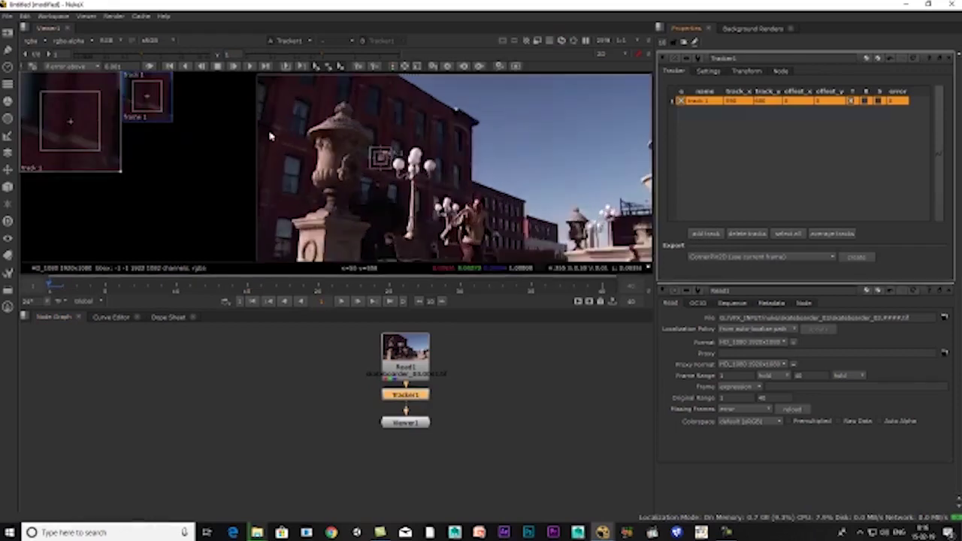
scroll(442, 195, "up", 2)
left_click_drag(378, 145, 537, 216)
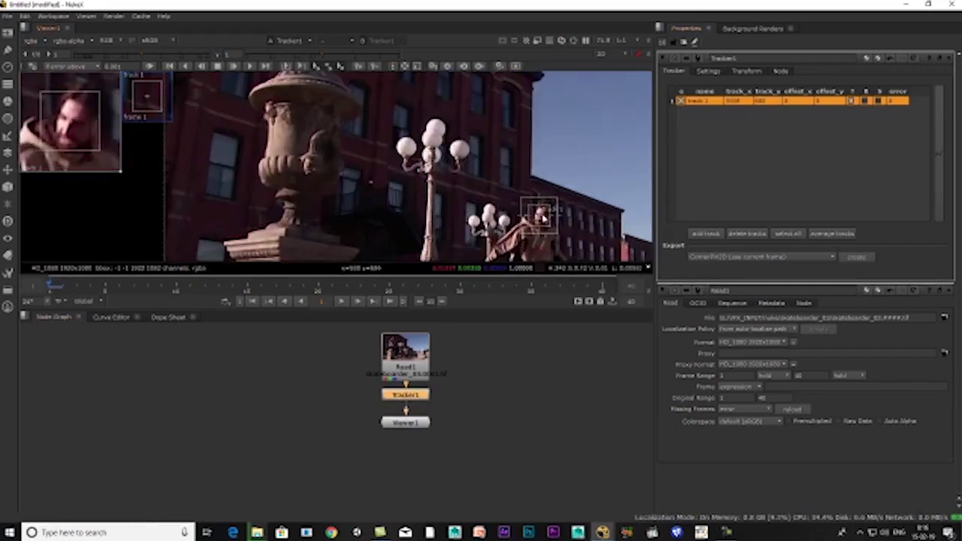
middle_click_drag(537, 216, 335, 135)
left_click(233, 66)
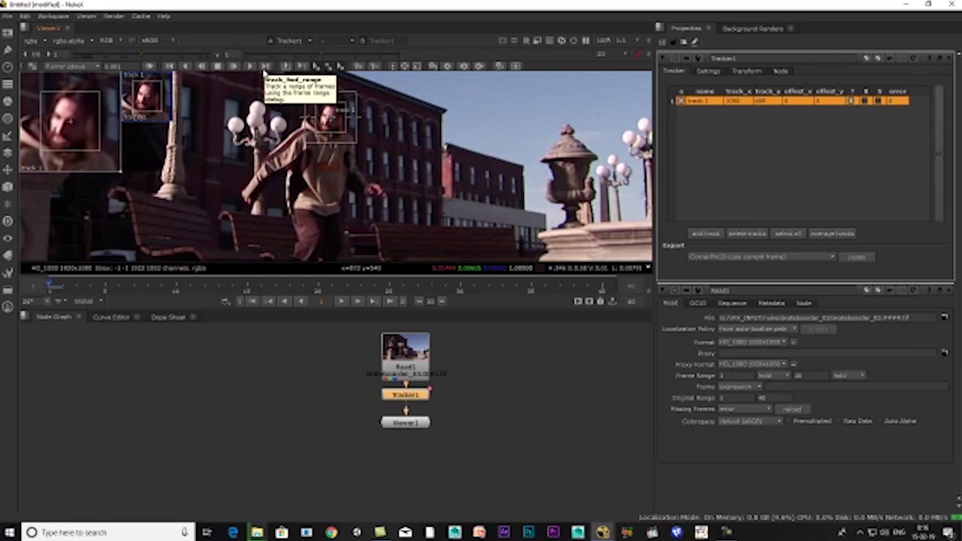
left_click(755, 73)
- Track the face forward to the end of the clip, then return to frame 1
left_click(699, 75)
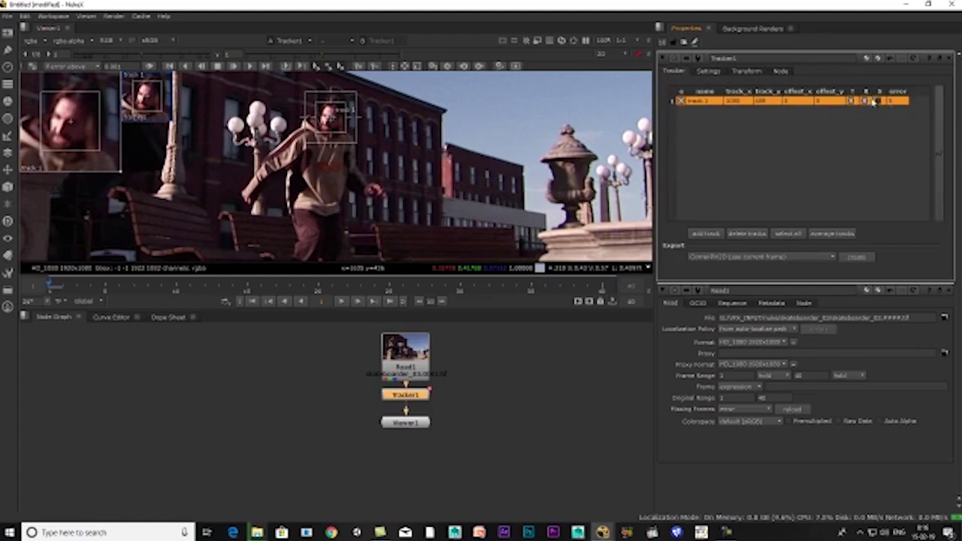
left_click(251, 67)
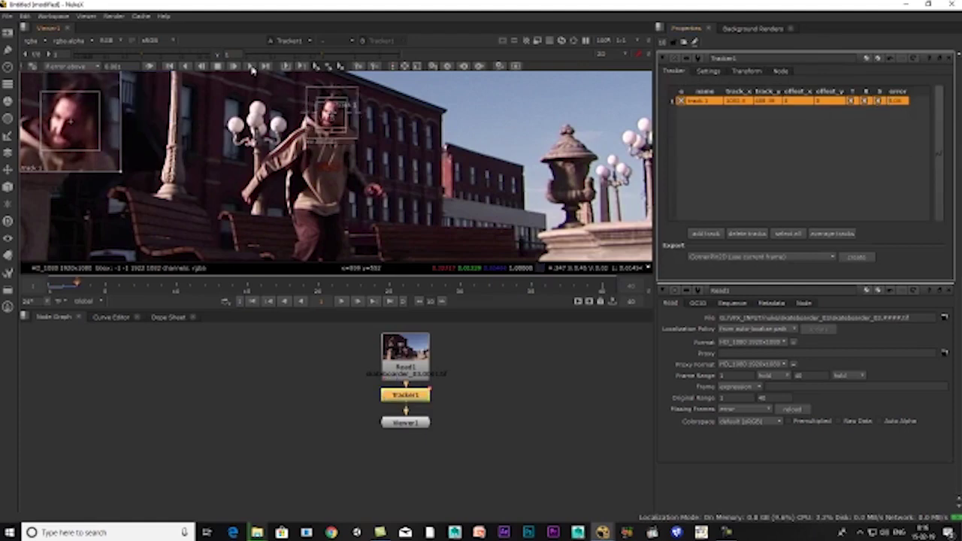
left_click_drag(270, 289, 57, 289)
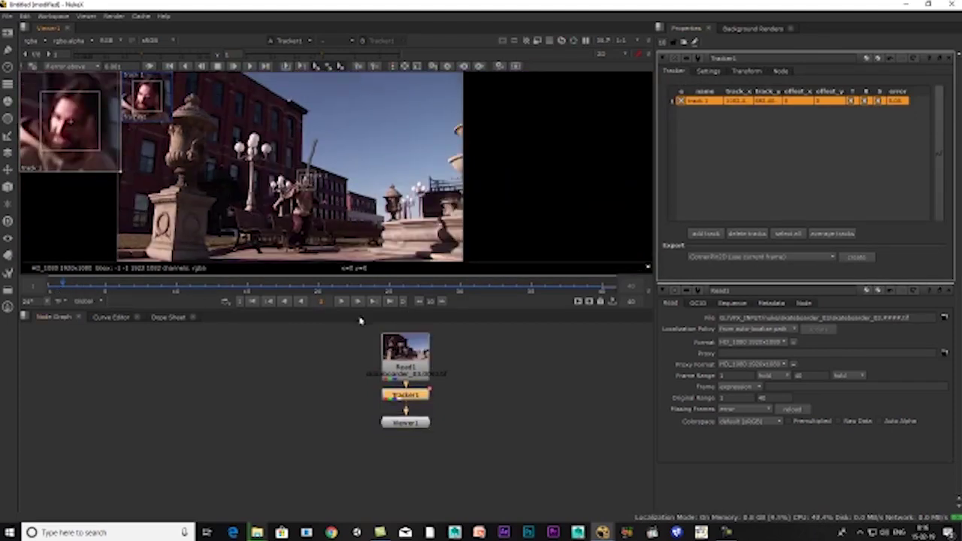
- Play the clip to review the face track, then stop and lower the viewer node
left_click(342, 301)
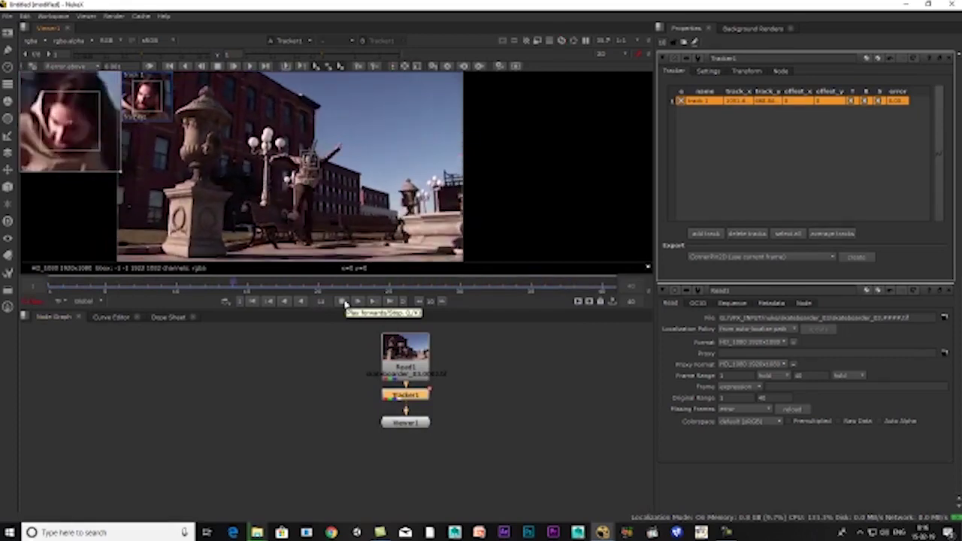
left_click(345, 303)
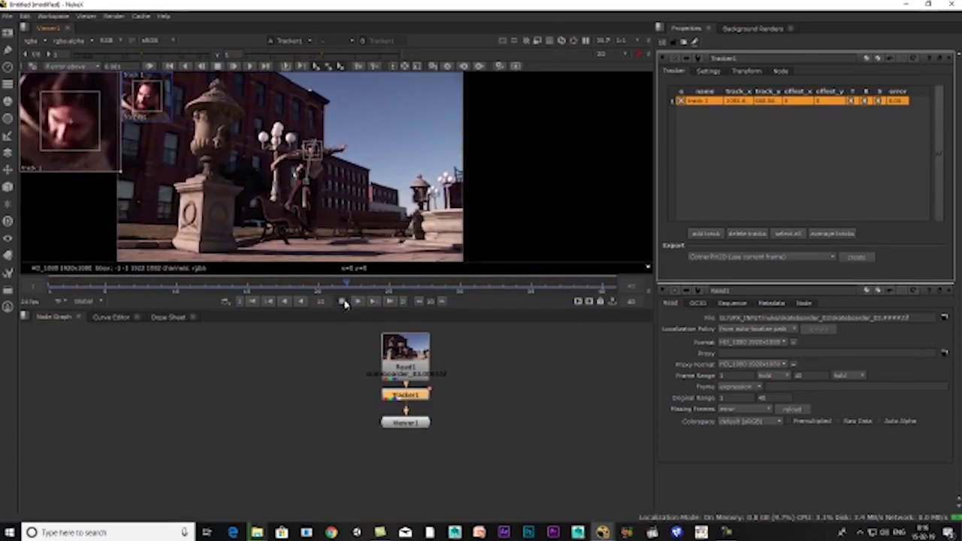
key("f")
left_click_drag(365, 419, 360, 448)
- Detach Tracker1 so Read1 feeds the Viewer directly
mouse_move(371, 395)
left_mouse_down()
mouse_move(370, 407)
mouse_move(457, 386)
left_mouse_up()
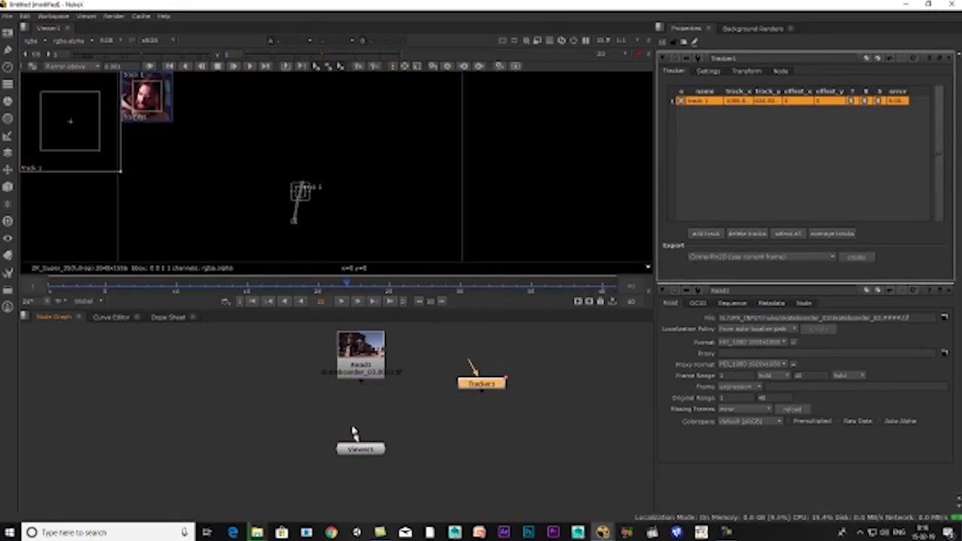
left_click_drag(359, 440, 360, 368)
scroll(373, 368, "up", 2)
- Add a Text1 node after Read1 showing the message Amrith_Tutorials
key("Tab")
type("t")
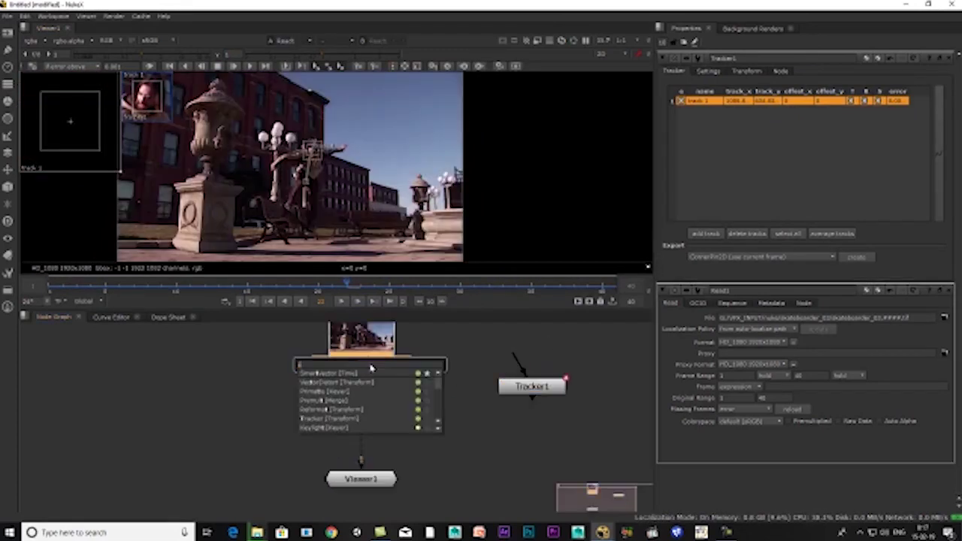
type("ext")
key("Escape")
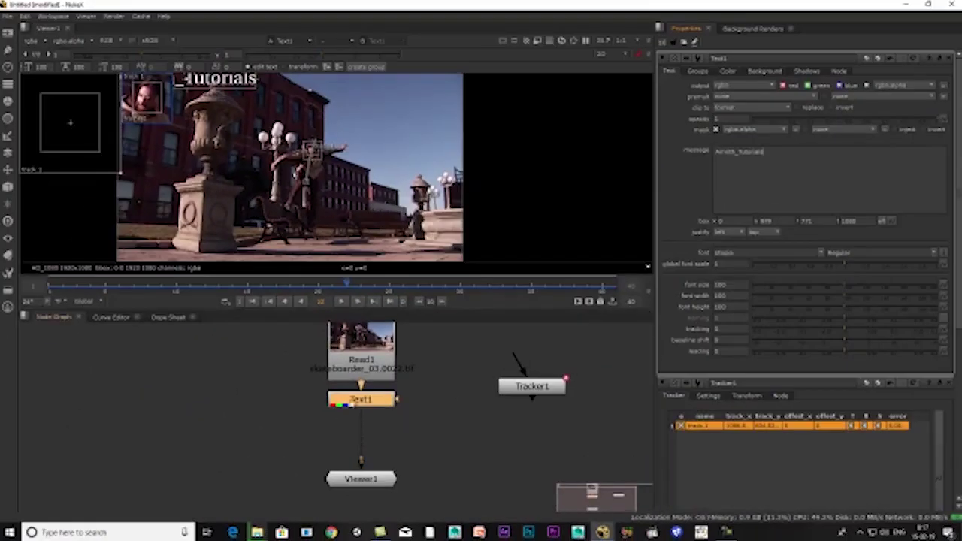
left_click_drag(360, 399, 368, 419)
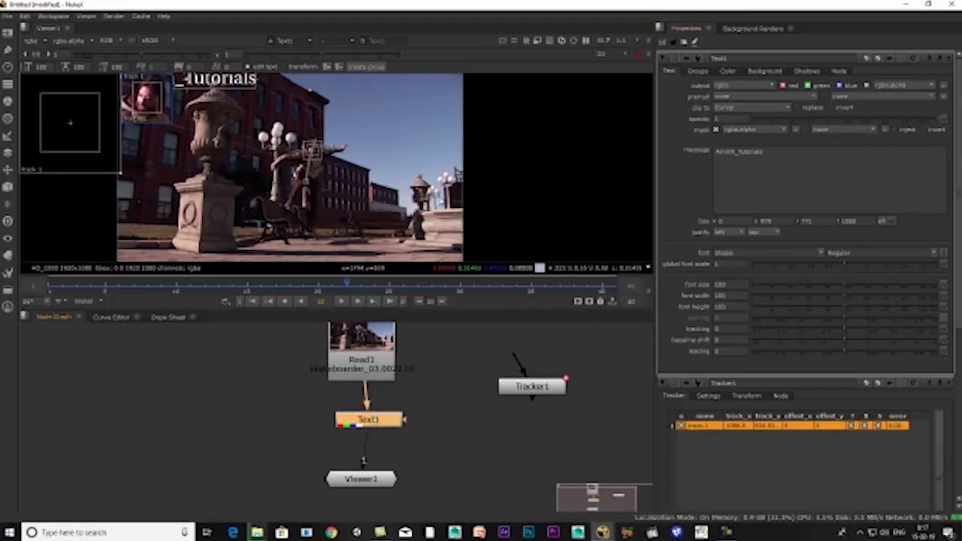
- Move the Amrith_Tutorials text to the centre of the image
scroll(368, 156, "down", 3)
middle_click_drag(237, 116, 262, 150)
left_click_drag(287, 144, 357, 172)
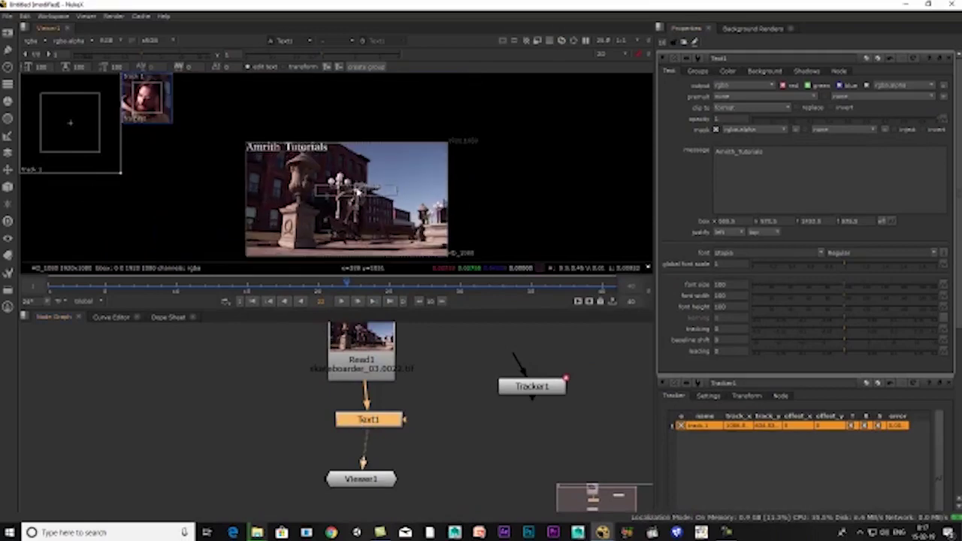
scroll(356, 173, "up", 3)
scroll(356, 176, "up", 2)
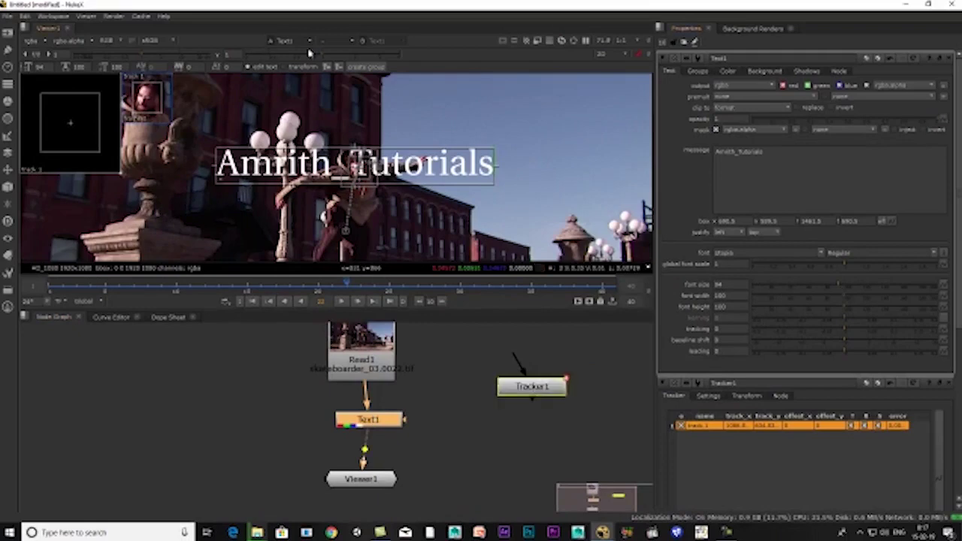
- Reduce the font size to about 31 and move the text onto the skater's head
left_click(288, 68)
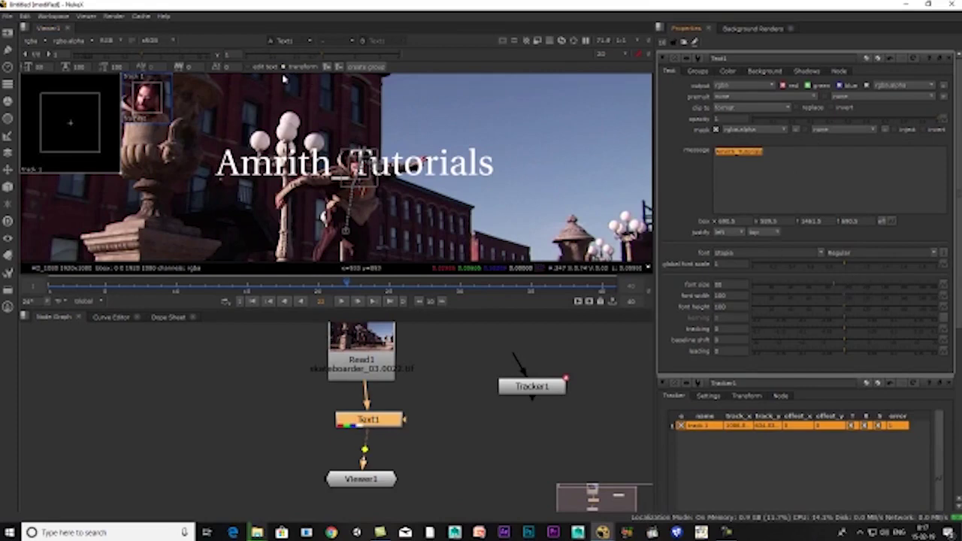
left_click(251, 66)
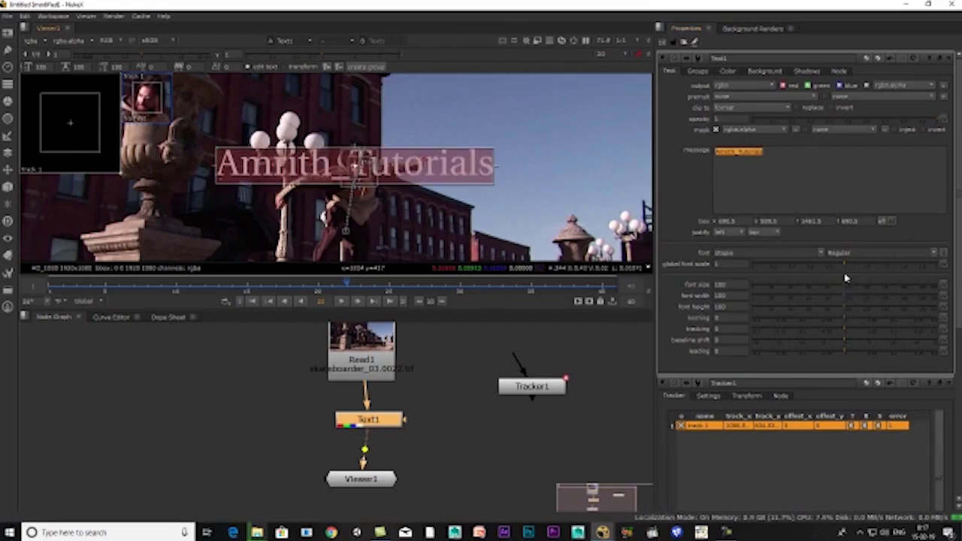
mouse_move(844, 286)
left_mouse_down()
mouse_move(826, 293)
mouse_move(846, 301)
mouse_move(811, 290)
mouse_move(783, 296)
left_mouse_up()
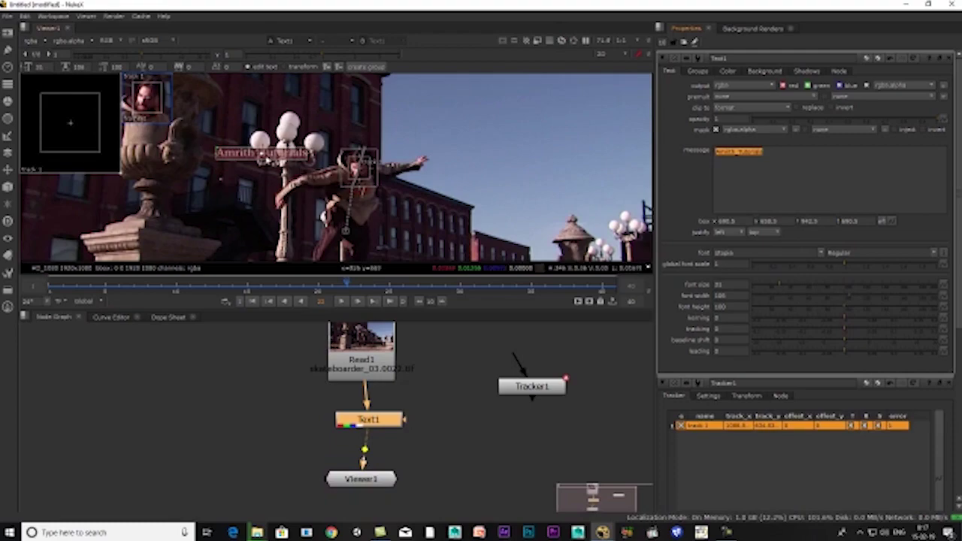
left_click_drag(266, 160, 359, 167)
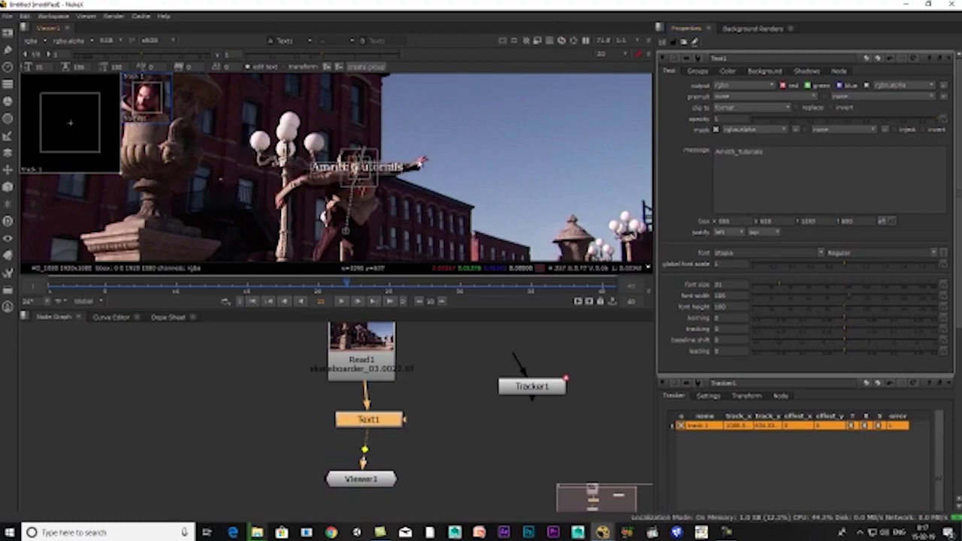
- Close the Text1 and Tracker1 panels, play the shot from frame 1, and return to frame 1
left_click(949, 58)
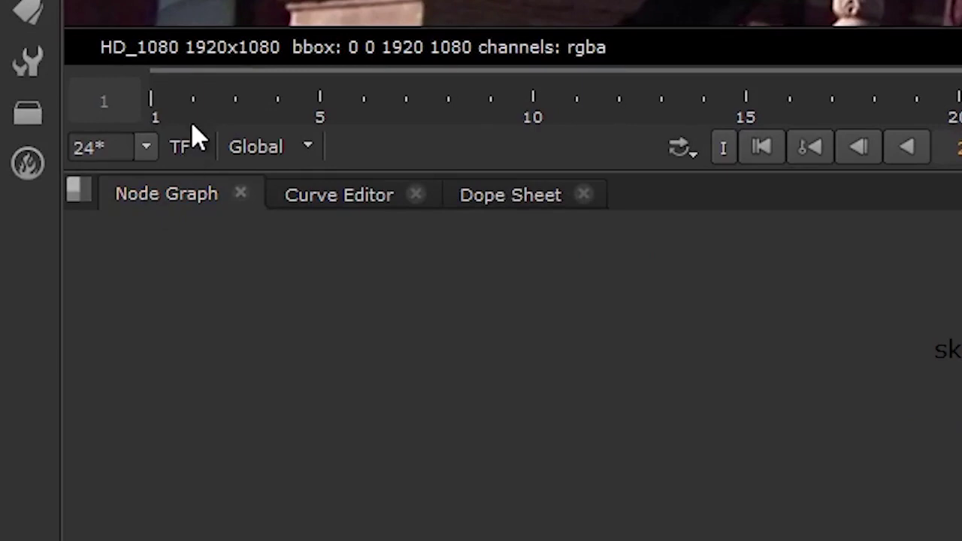
left_click(131, 159)
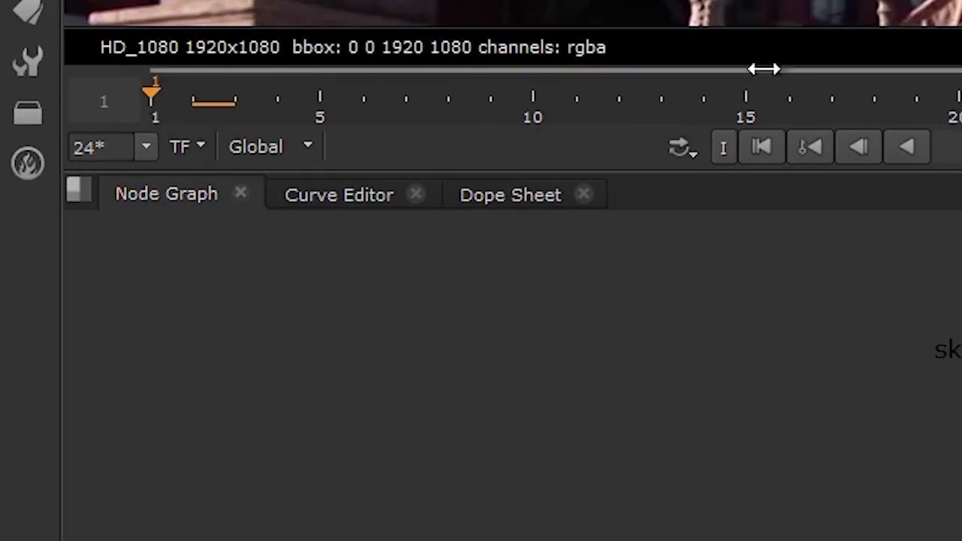
left_click(953, 146)
left_click(953, 147)
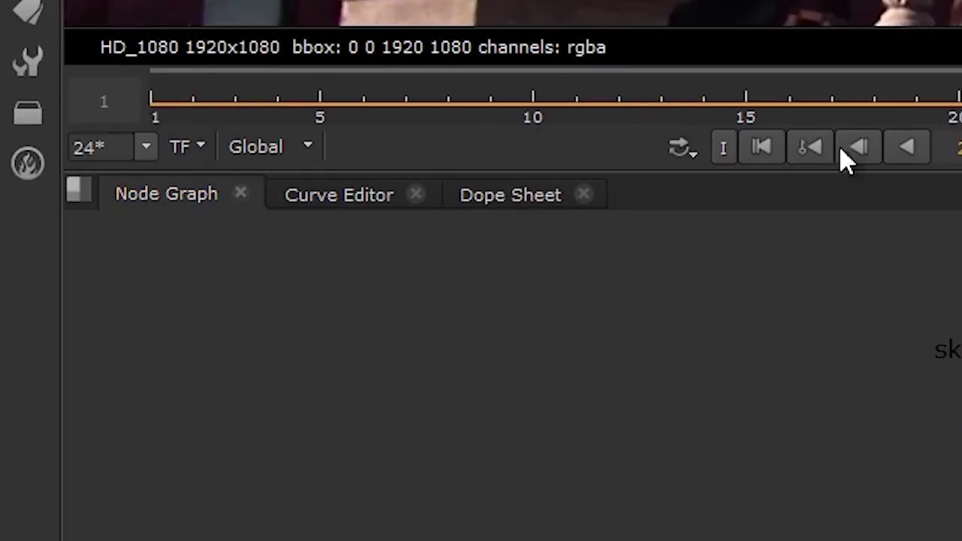
left_click(251, 105)
left_click_drag(252, 105, 152, 101)
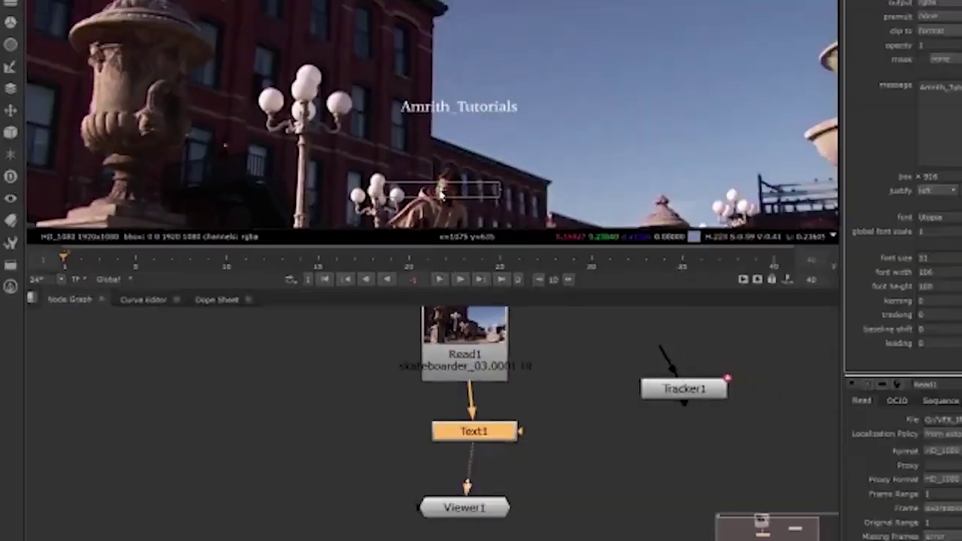
scroll(344, 227, "up", 3)
scroll(375, 150, "up", 2)
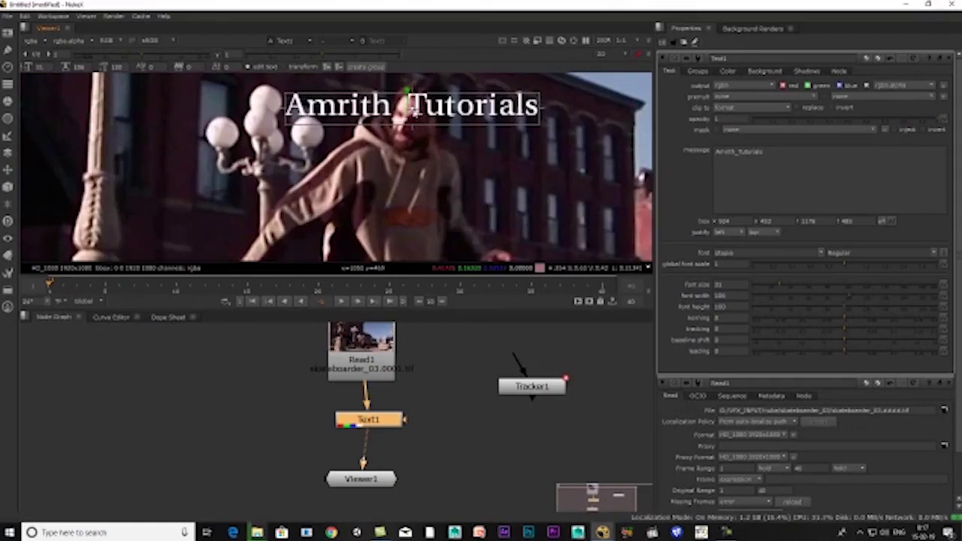
- Nudge the Amrith_Tutorials text to sit just above the skater's head
left_click_drag(399, 114, 402, 118)
scroll(403, 116, "down", 2)
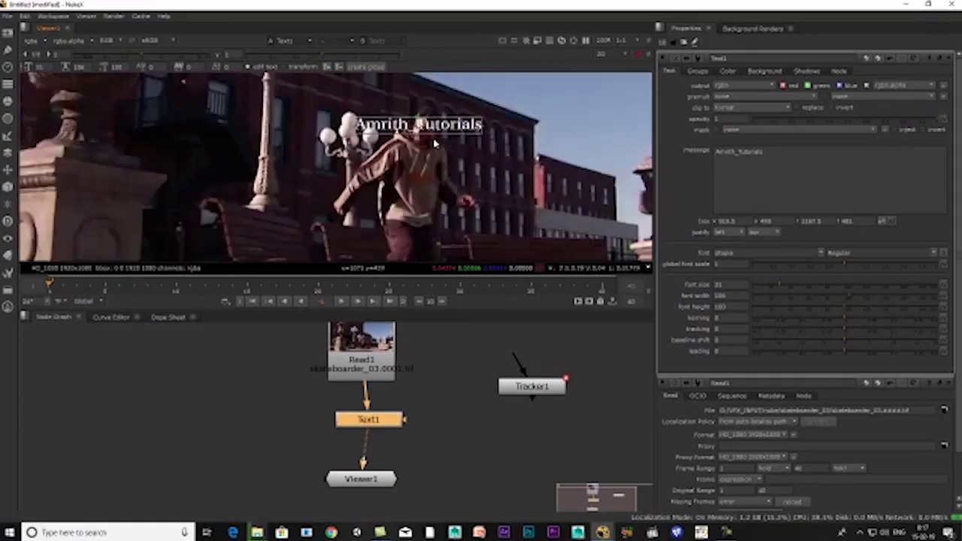
scroll(403, 116, "down", 2)
scroll(403, 116, "down", 2)
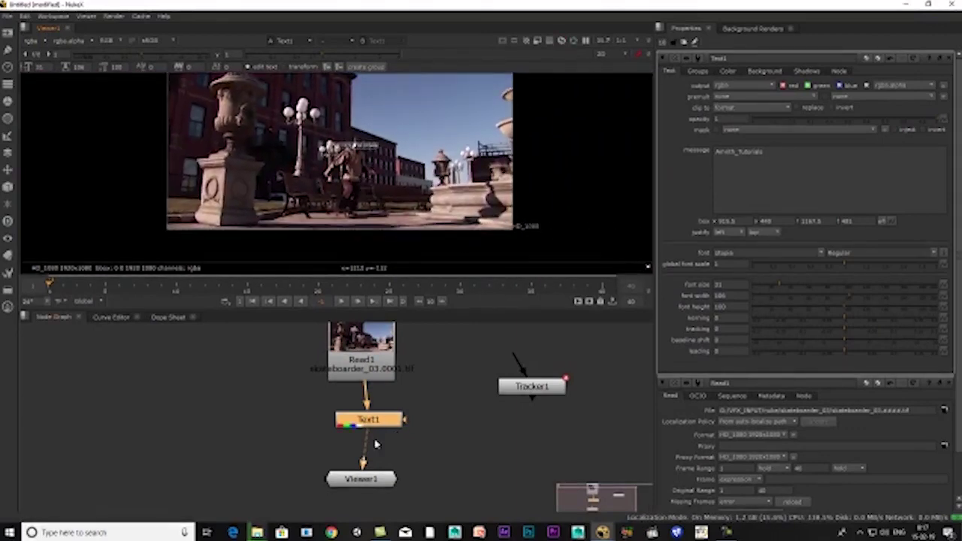
- Extract Text1 from the node chain with Ctrl+Shift+X and place it beneath Tracker1
key("ctrl+shift+x")
left_click_drag(375, 423, 523, 425)
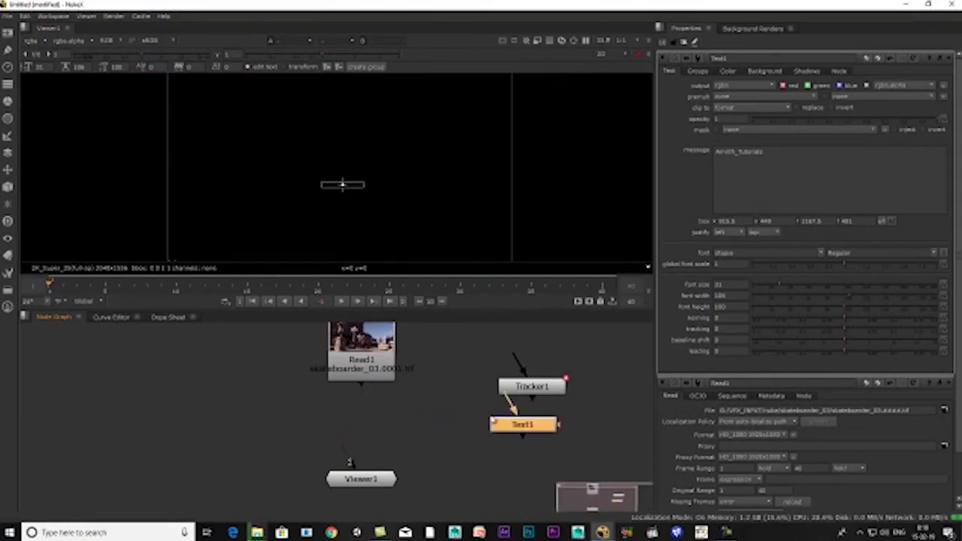
scroll(326, 404, "up", 2)
left_click(355, 427)
- Add an over Merge node (Merge1) to the graph
key("m")
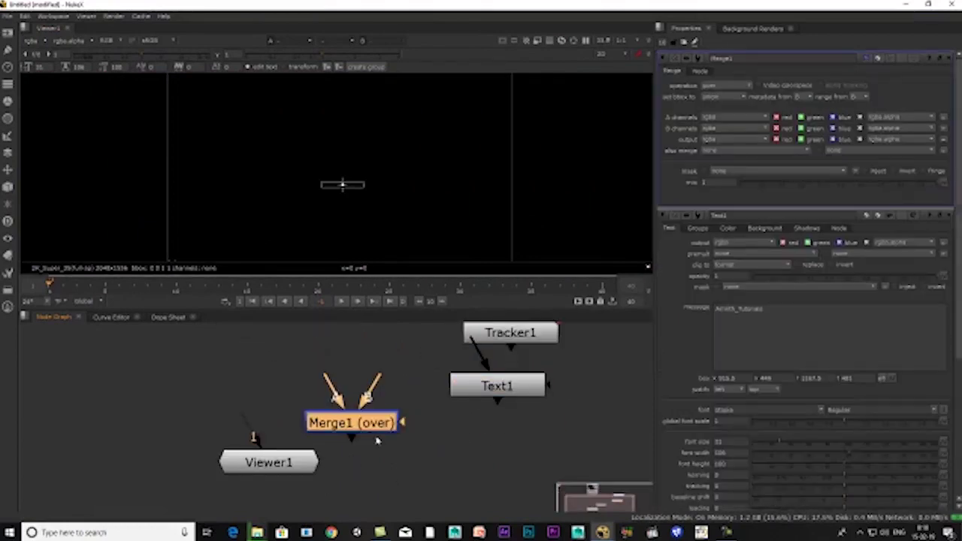
key("space")
middle_click_drag(440, 450, 529, 248)
scroll(528, 249, "up", 3)
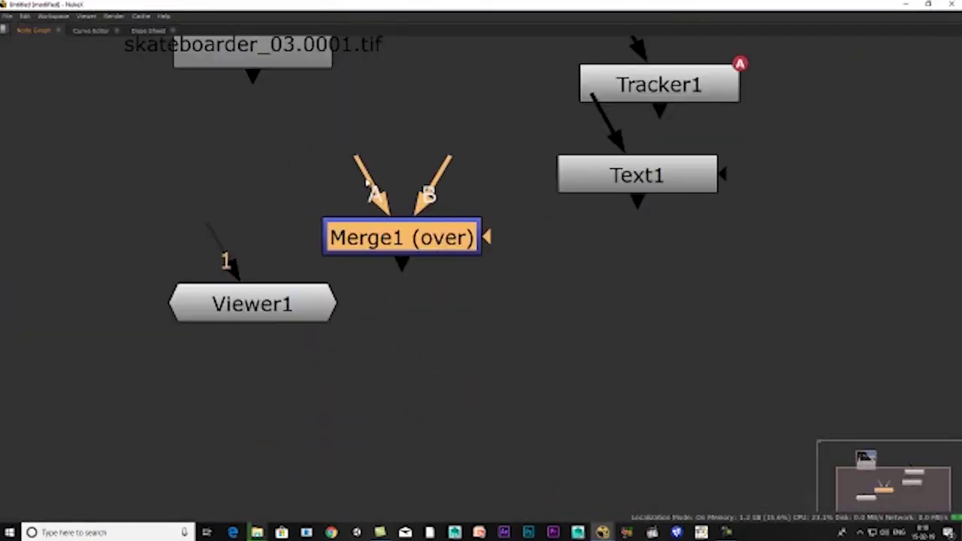
left_click_drag(345, 159, 275, 80)
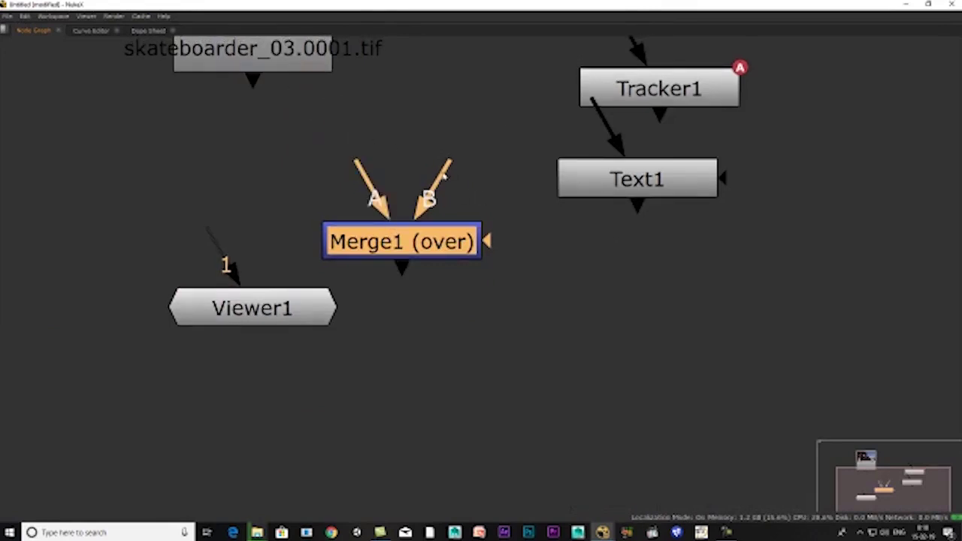
- Detach Text1 from Tracker1 and move Merge1 and Viewer1 to the right
left_click(591, 190)
key("ctrl+shift+x")
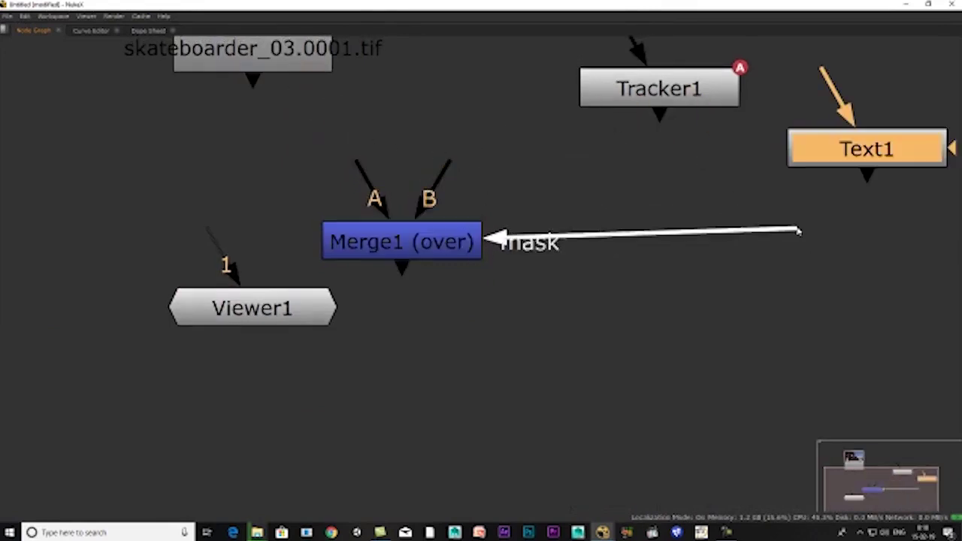
left_click_drag(492, 243, 799, 230)
mouse_move(404, 268)
left_mouse_down()
mouse_move(416, 494)
mouse_move(408, 266)
left_mouse_up()
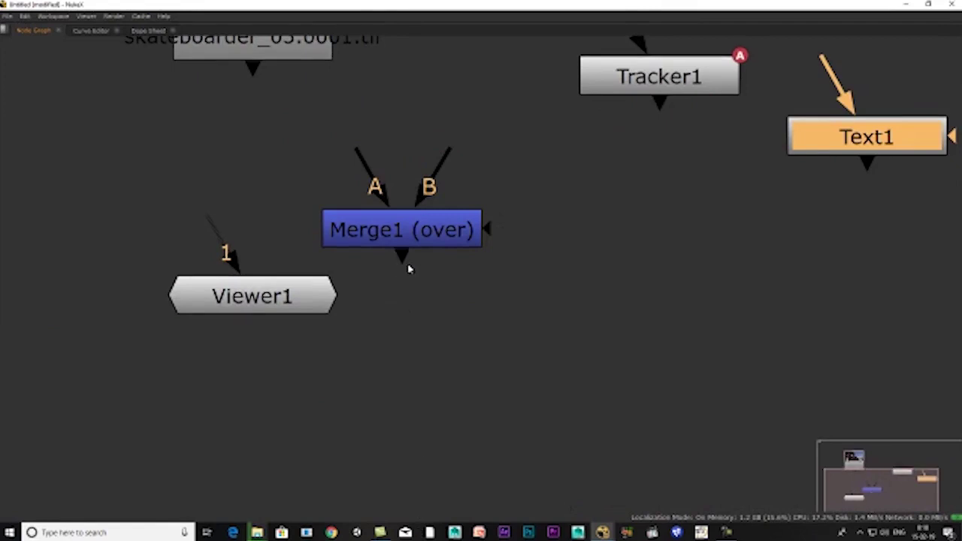
left_click_drag(405, 229, 552, 199)
left_click_drag(255, 297, 693, 347)
- Restore the viewer and properties panels alongside the Node Graph
left_click(559, 201)
scroll(559, 200, "down", 5)
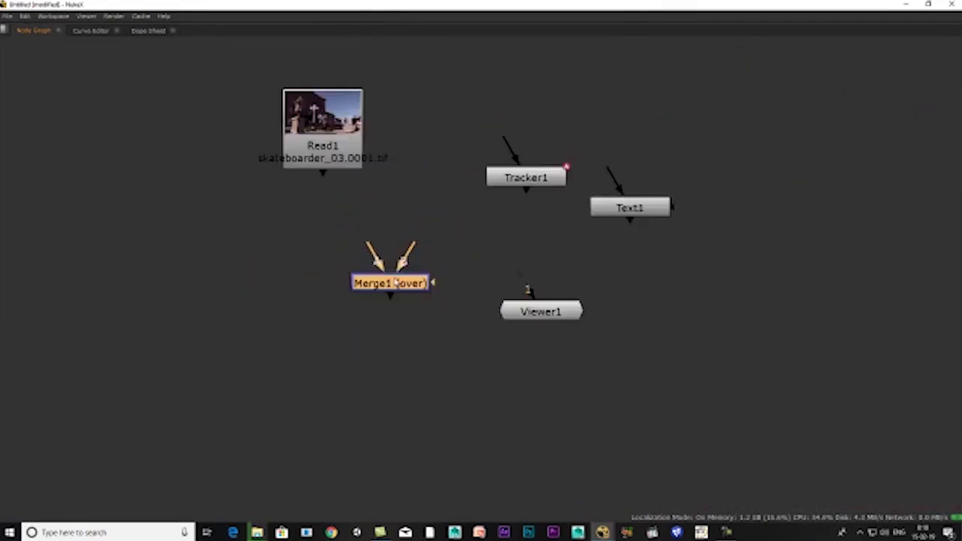
middle_click_drag(416, 273, 403, 305)
middle_click_drag(358, 326, 362, 346)
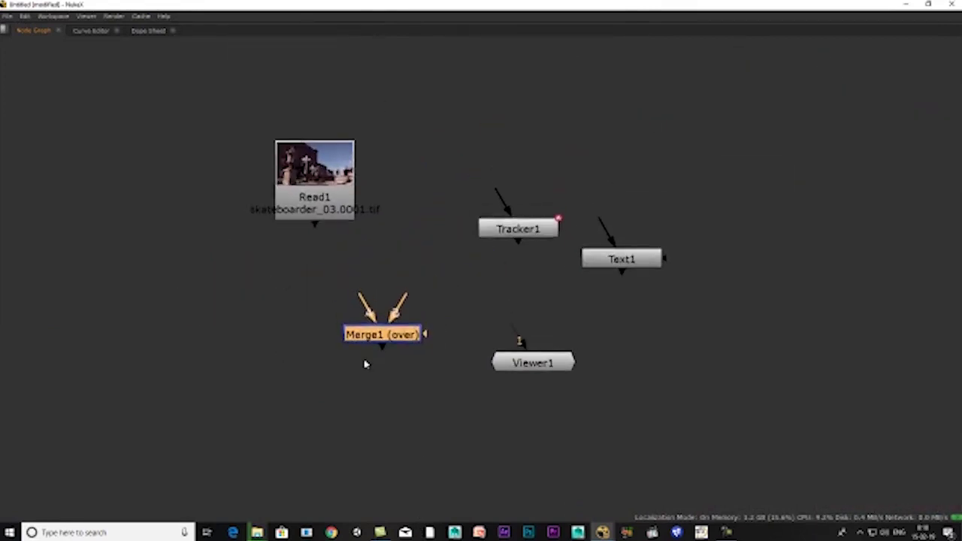
key("space")
- Connect Merge1's B input to Read1 and its A input to Tracker1
scroll(387, 419, "up", 2)
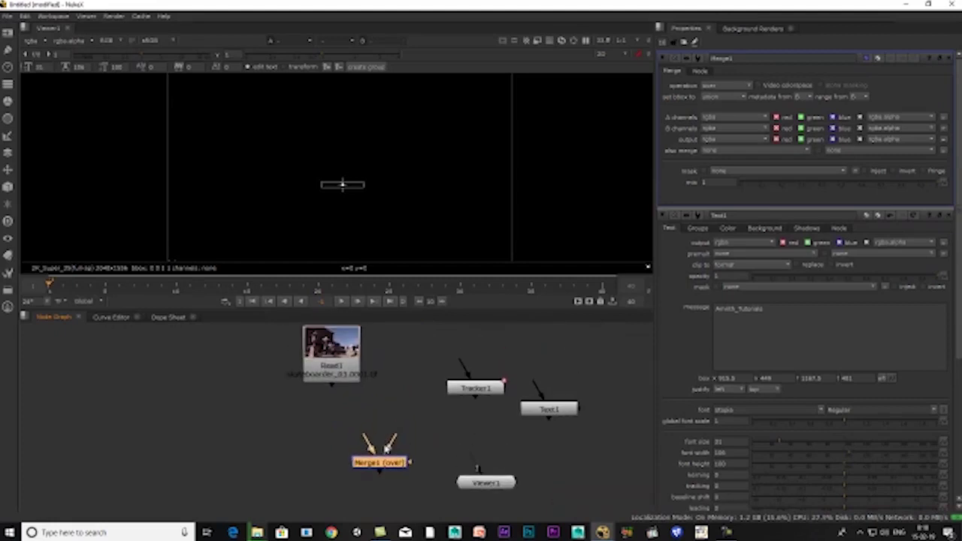
left_click_drag(387, 442, 317, 381)
mouse_move(398, 468)
left_mouse_down()
mouse_move(344, 467)
mouse_move(469, 386)
left_mouse_up()
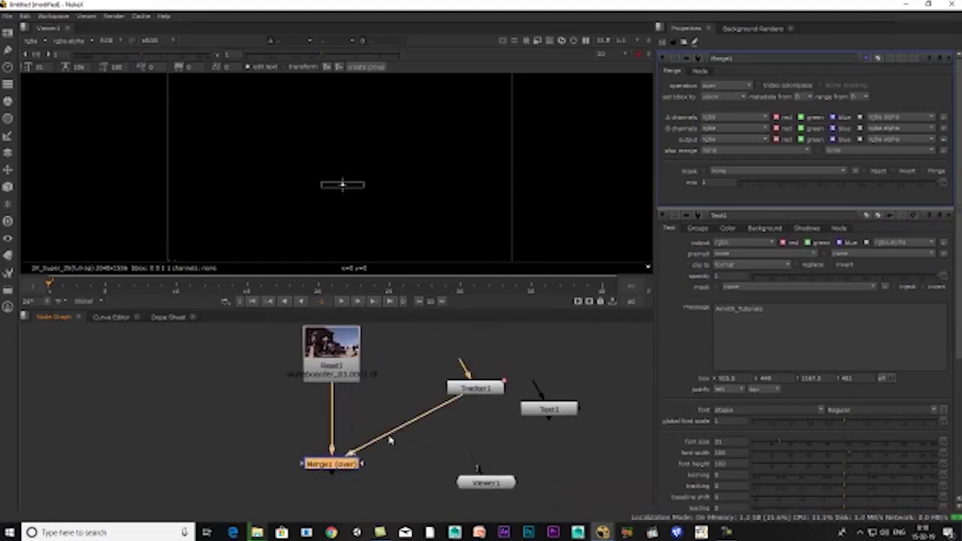
middle_click_drag(474, 384, 540, 329)
- Show Merge1 in Viewer1 and insert Text1 between Tracker1 and Merge1
left_click(419, 473)
left_click_drag(399, 433, 396, 410)
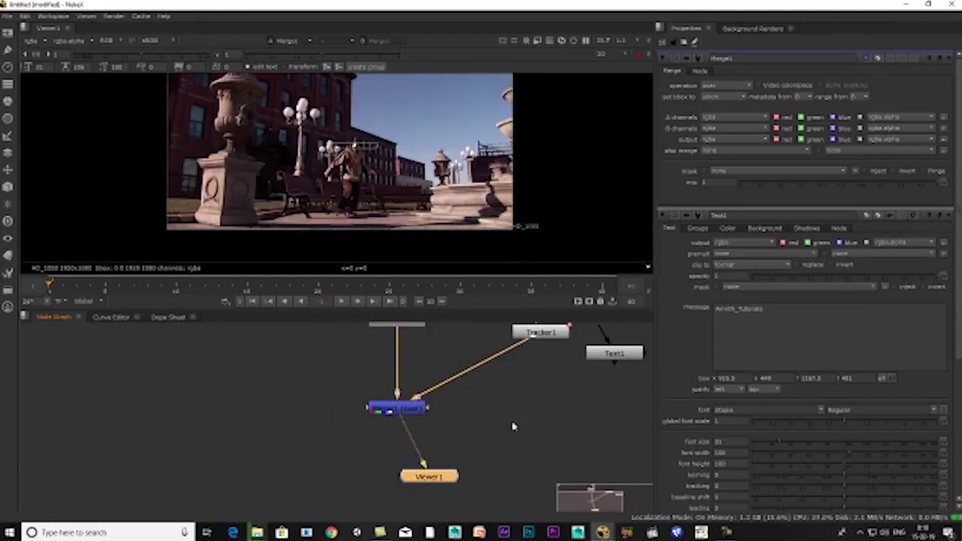
middle_click_drag(538, 418, 477, 474)
left_click_drag(560, 417, 429, 427)
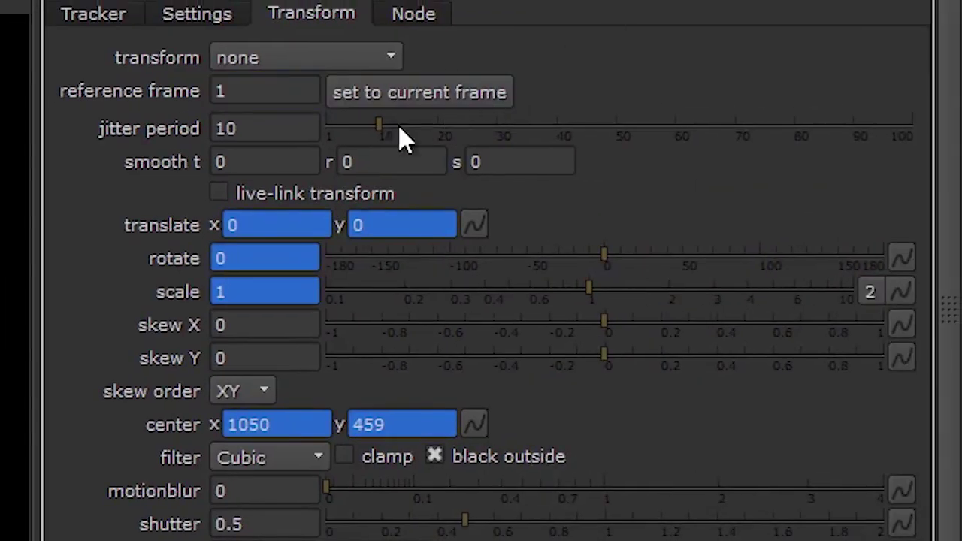
- Set Tracker1's transform mode to match-move
left_click(275, 60)
left_click(303, 145)
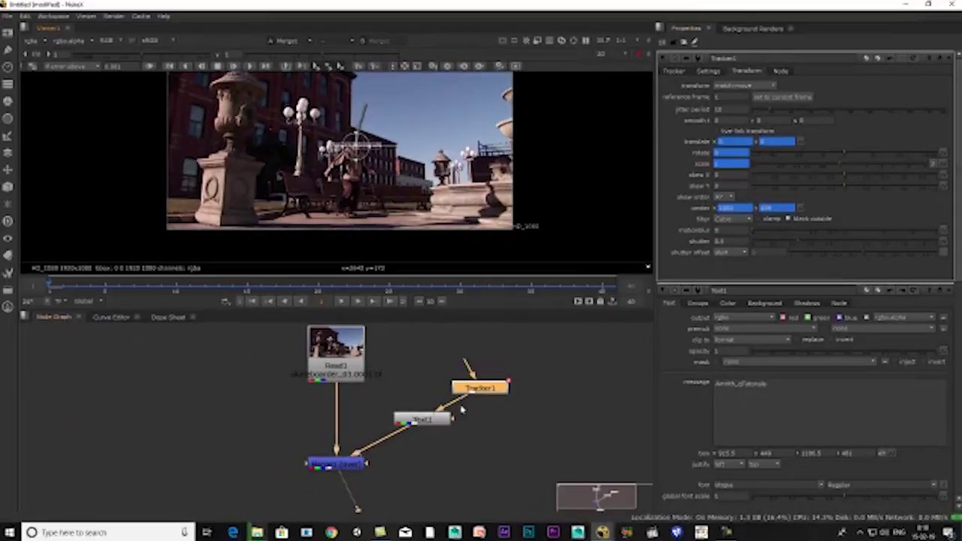
- Close the Text1 and Tracker1 properties panels to clear the workspace
left_click(427, 419)
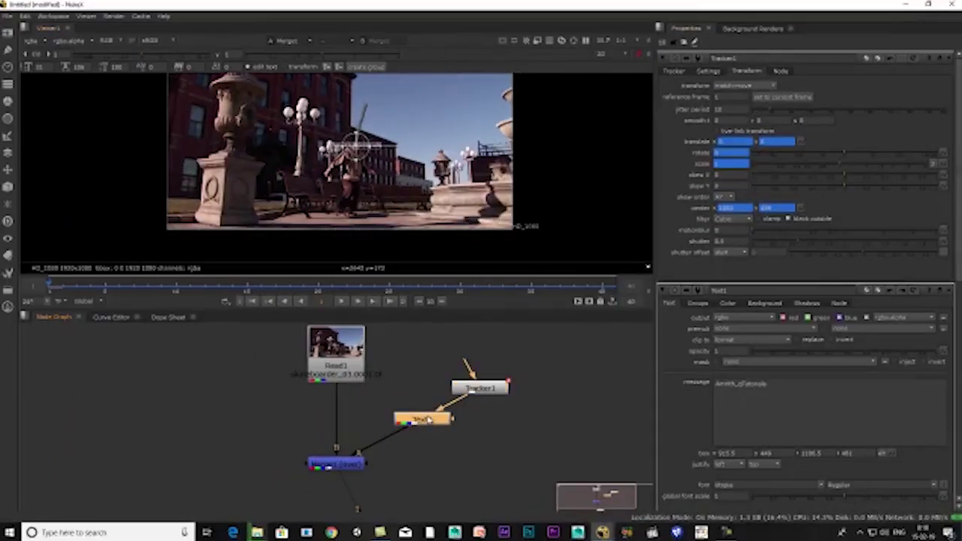
double_click(426, 418)
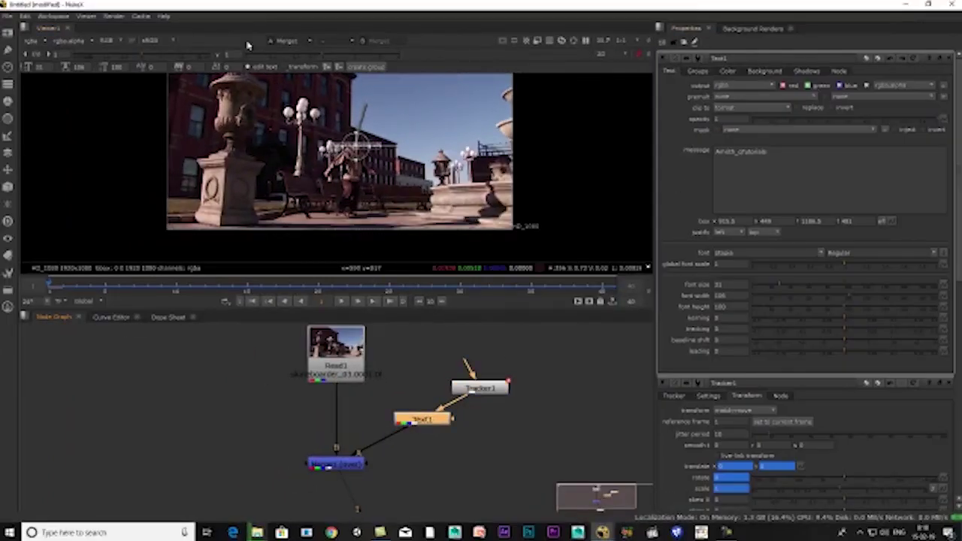
left_click(950, 58)
left_click(944, 60)
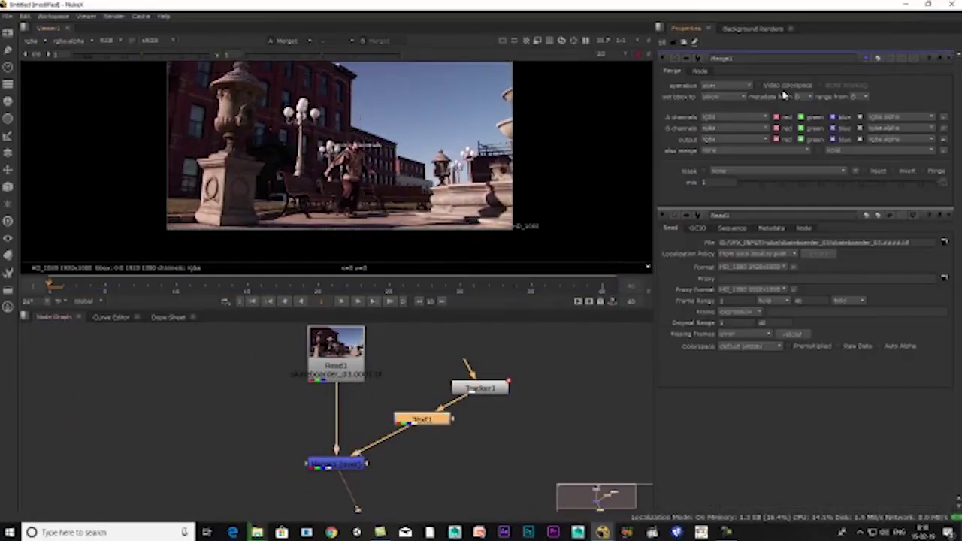
scroll(350, 239, "up", 2)
scroll(350, 239, "up", 2)
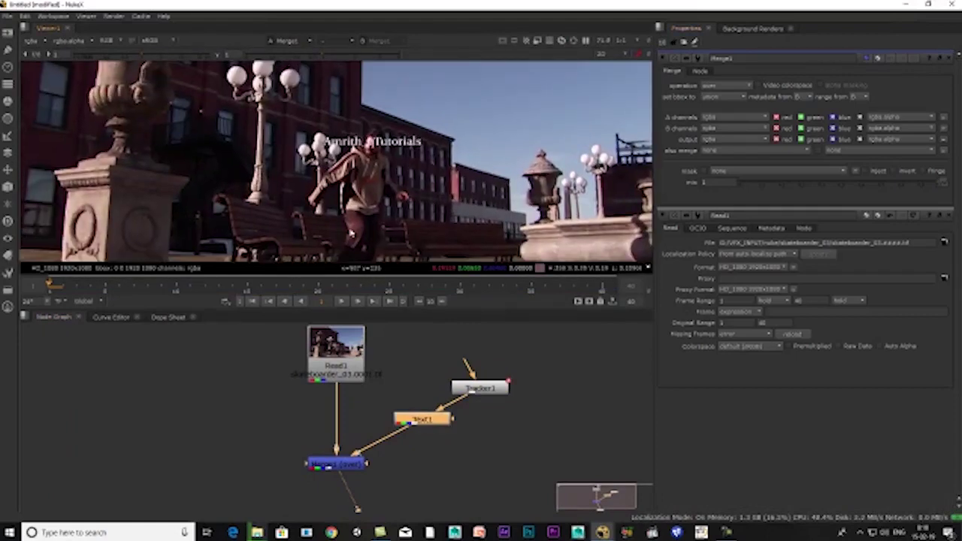
- Reopen Text1 to check the Amrith_Tutorials message, then deselect it and play the footage
double_click(432, 422)
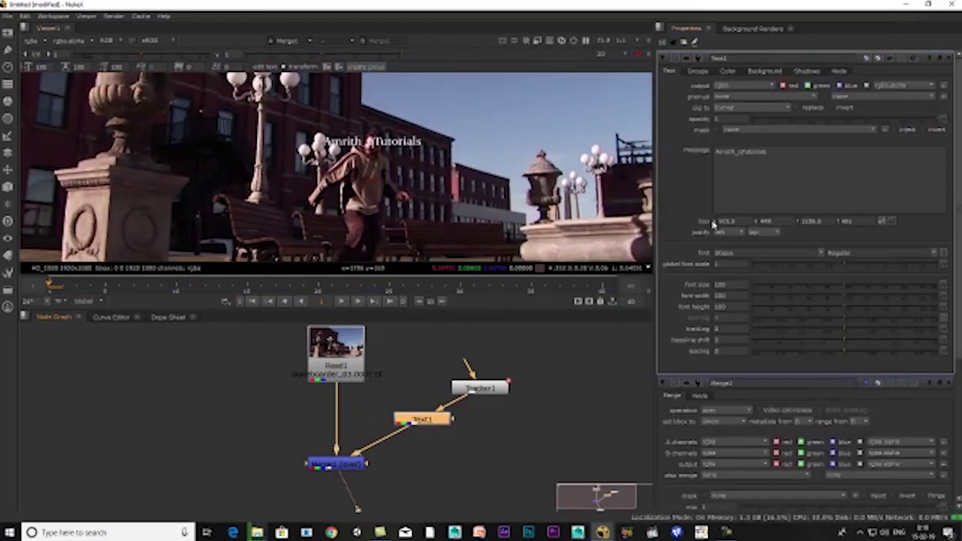
left_click(745, 155)
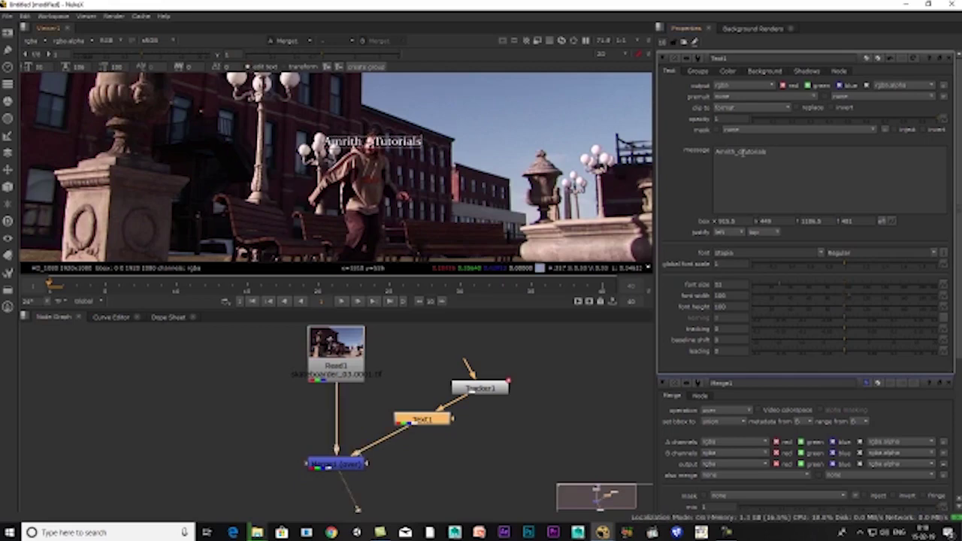
left_click(507, 369)
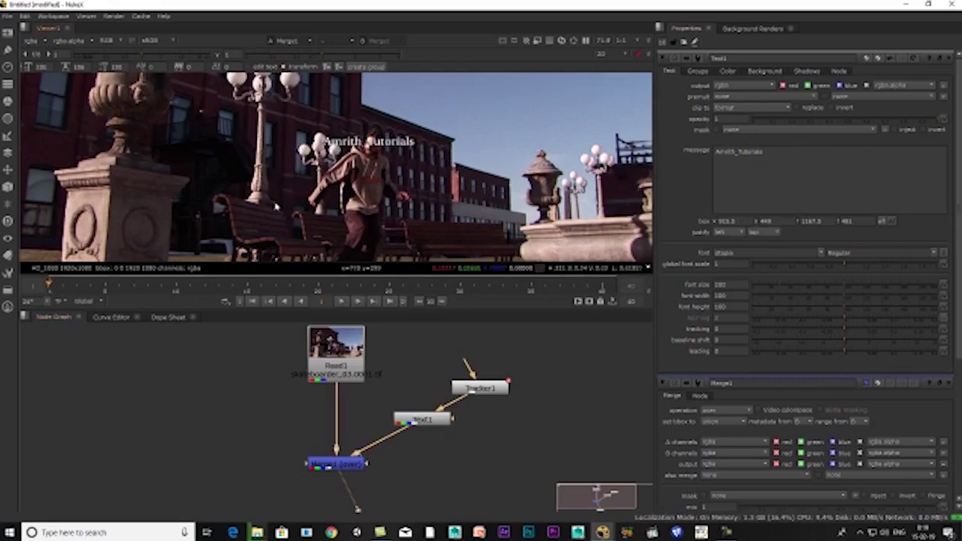
left_click(342, 301)
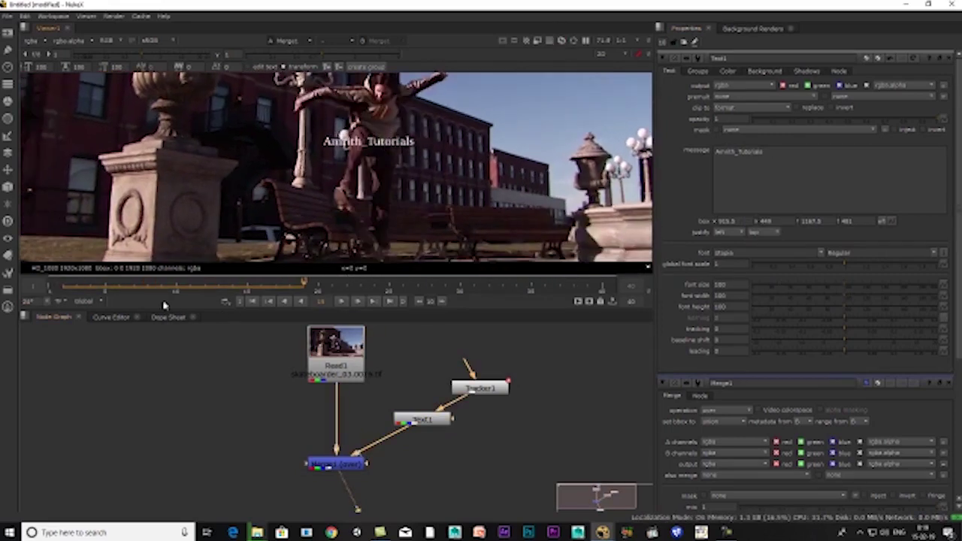
- Pipe Text1 into Tracker1's input and detach Tracker1's output from Merge1
mouse_move(432, 410)
left_mouse_down()
mouse_move(390, 443)
mouse_move(459, 427)
mouse_move(479, 389)
left_mouse_up()
left_click_drag(760, 308, 614, 119)
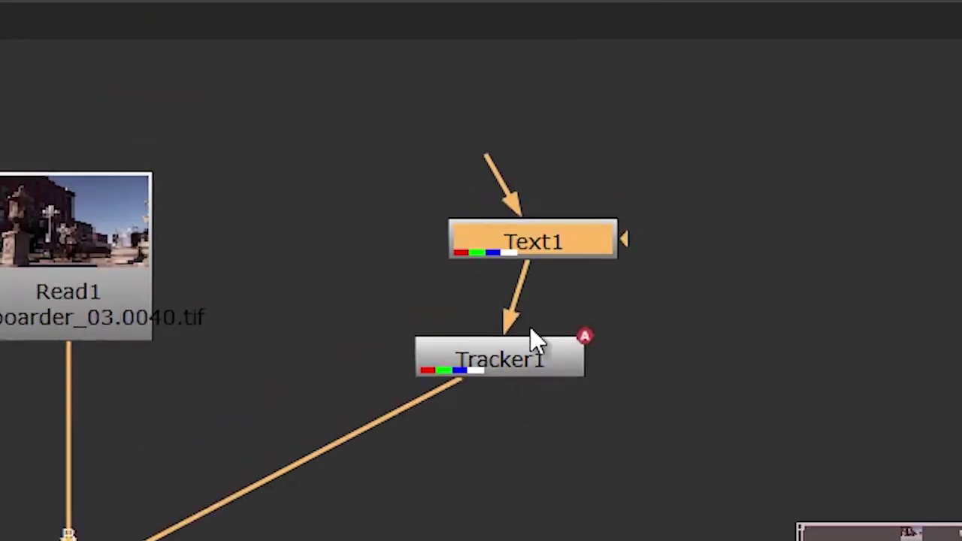
left_click_drag(151, 468, 242, 476)
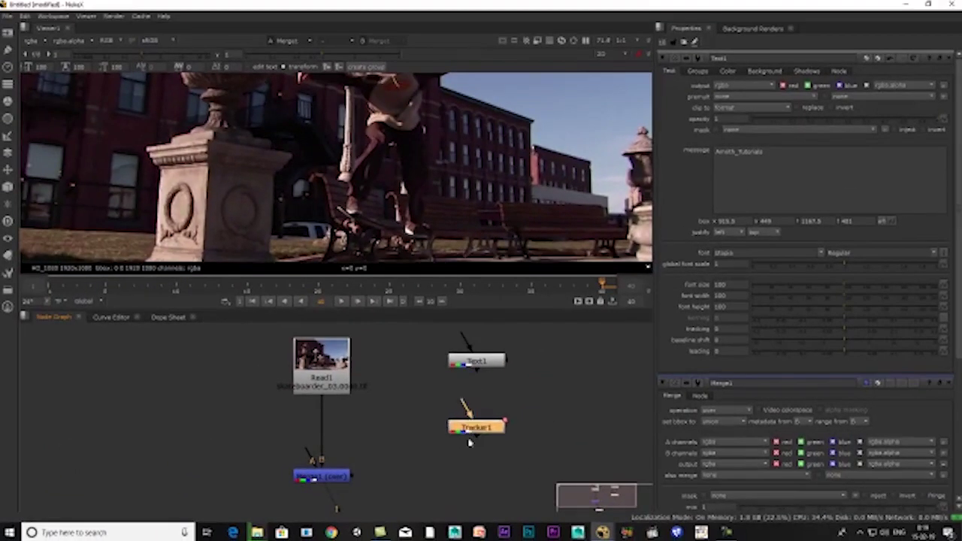
mouse_move(465, 423)
left_mouse_down()
mouse_move(498, 338)
mouse_move(419, 396)
left_mouse_up()
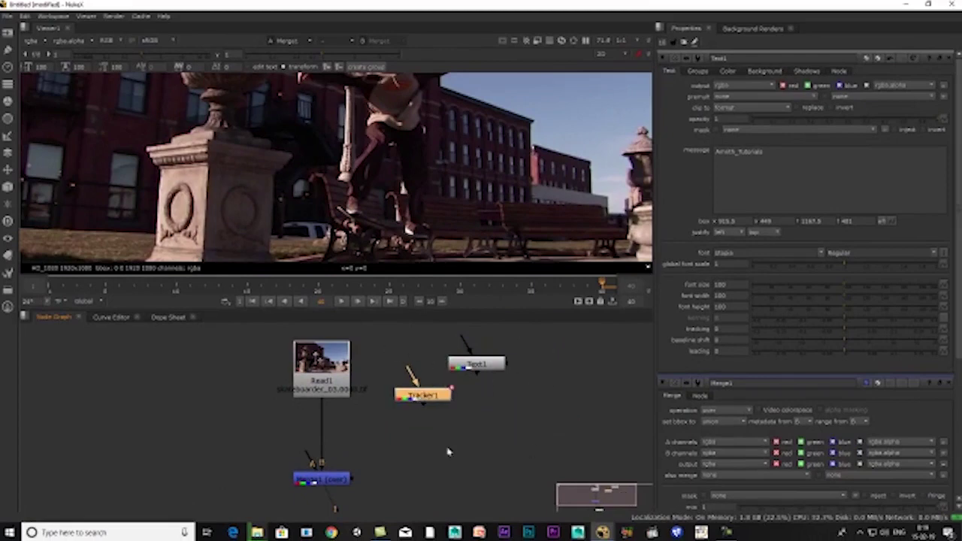
- Connect Merge1's foreground (A) input to Tracker1 and tidy Text1 above Tracker1
scroll(447, 451, "down", 2)
key("space")
middle_click_drag(311, 463, 428, 221)
scroll(436, 184, "up", 1)
left_click(477, 183)
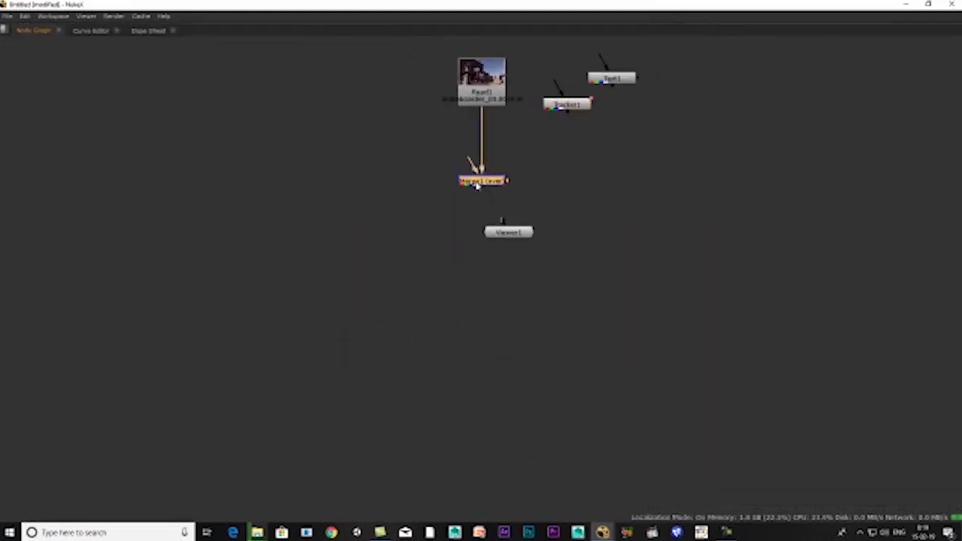
left_click_drag(514, 181, 580, 106)
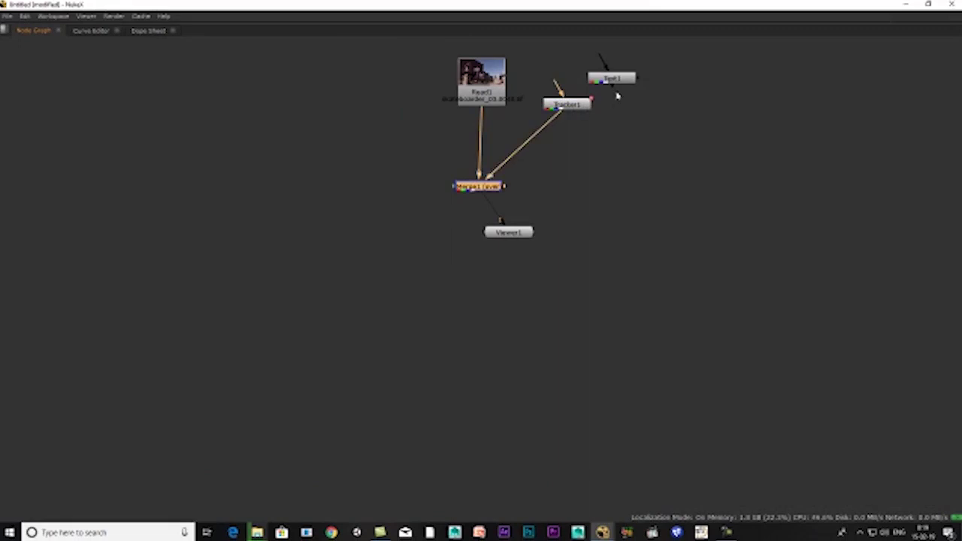
mouse_move(613, 78)
left_mouse_down()
mouse_move(645, 56)
mouse_move(658, 93)
mouse_move(558, 53)
left_mouse_up()
key("space")
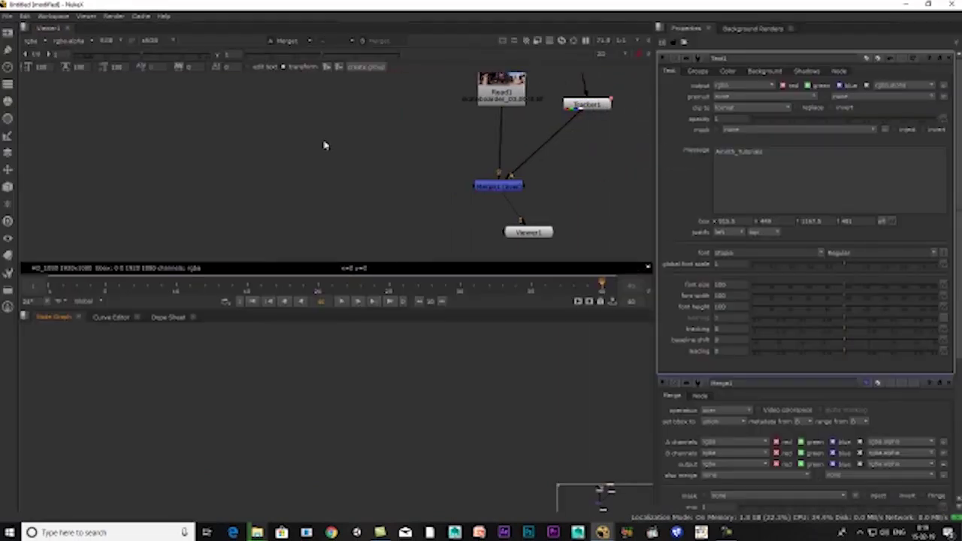
- Play the composite from frame 1 in a maximised viewer, then stop and restore the layout
left_click_drag(88, 287, 47, 287)
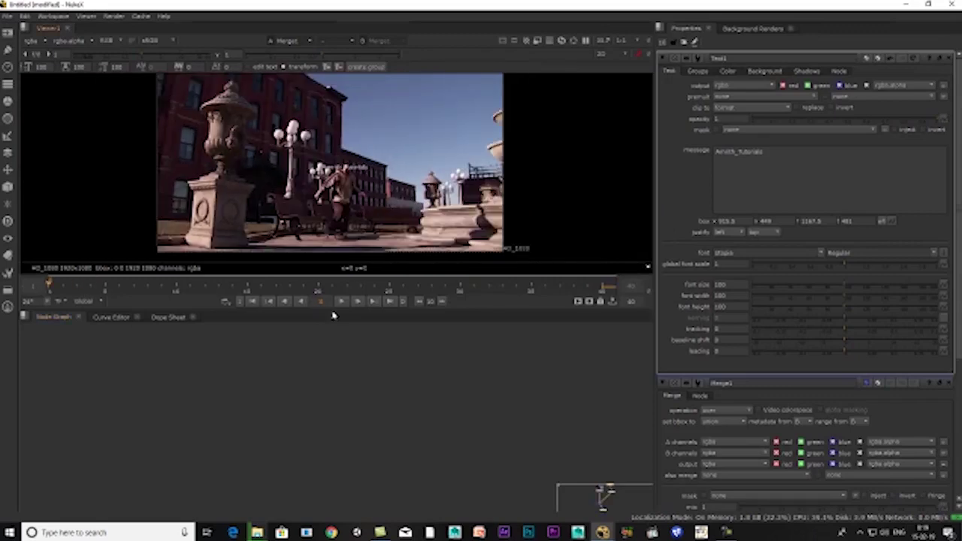
left_click(339, 301)
key("space")
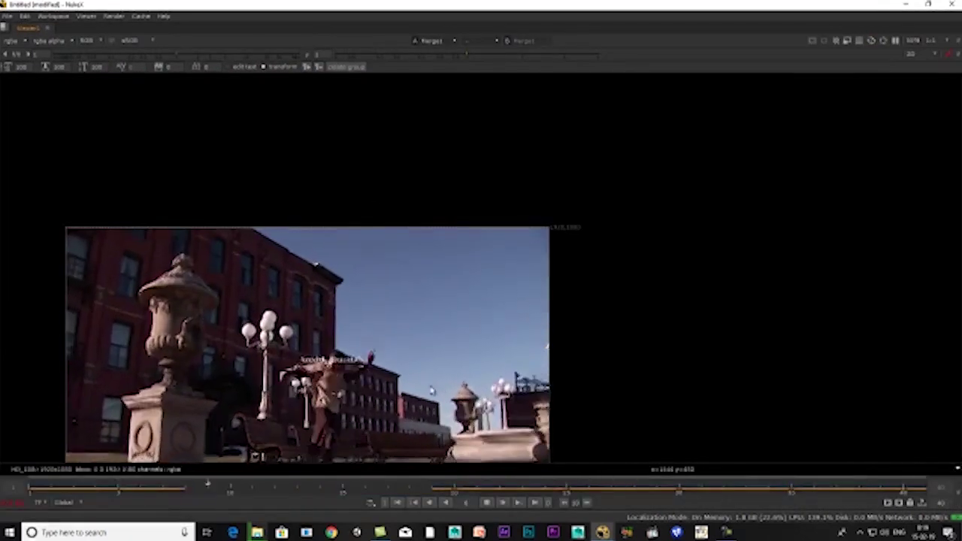
scroll(432, 391, "up", 2)
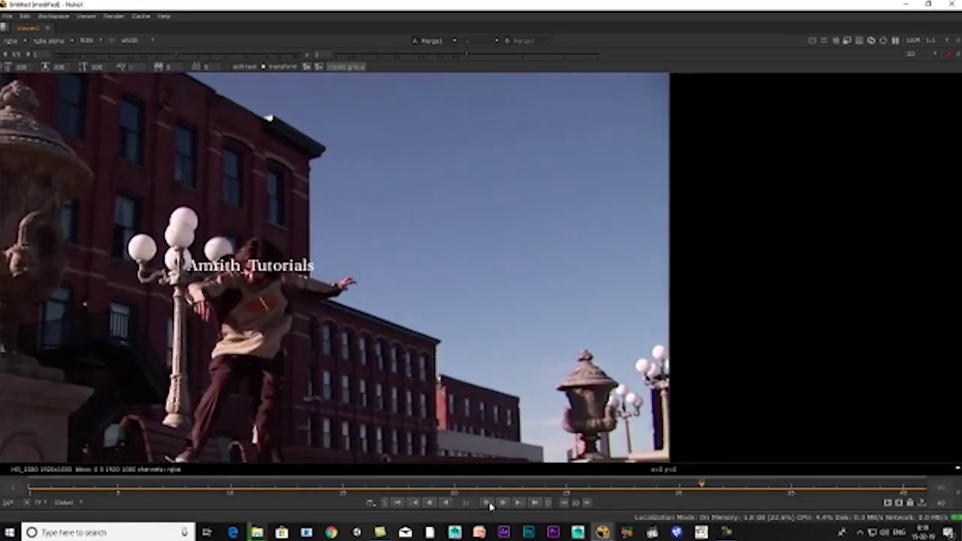
key("k")
key("space")
left_click(726, 532)
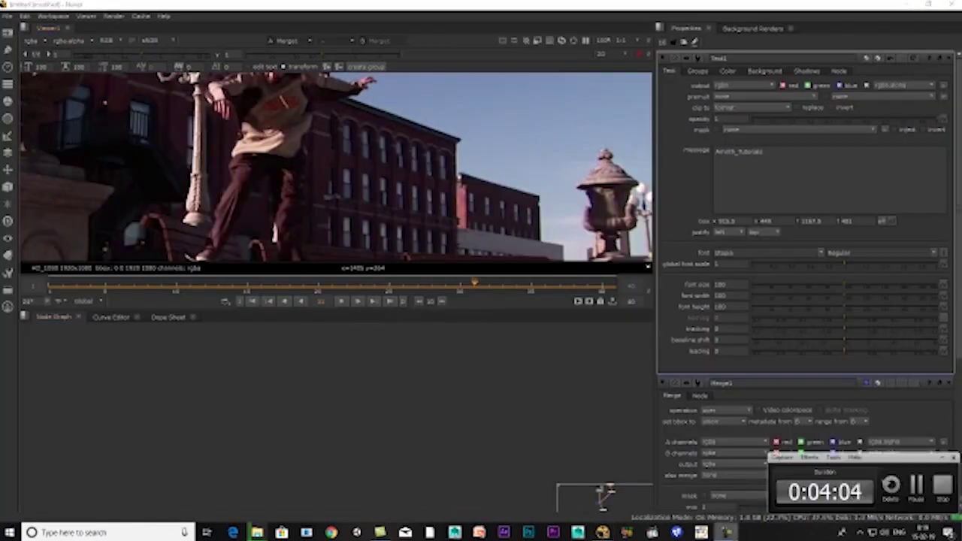